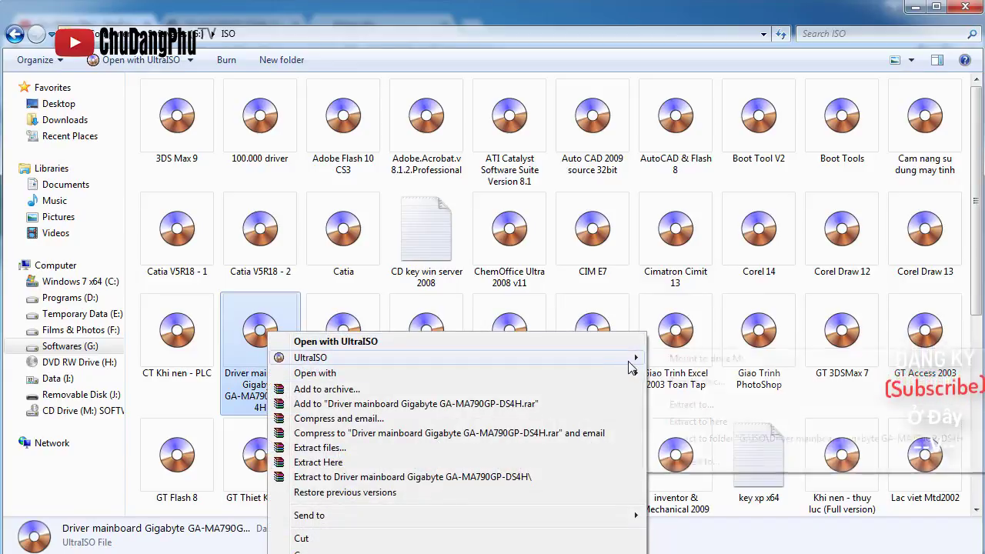
- Mount the Driver mainboard Gigabyte GA-MA790GP-DS4H image to virtual drive M: and show the computer's drives
{"action": "mouse_move", "coordinate": [616, 357]}
{"action": "left_click", "coordinate": [677, 360]}
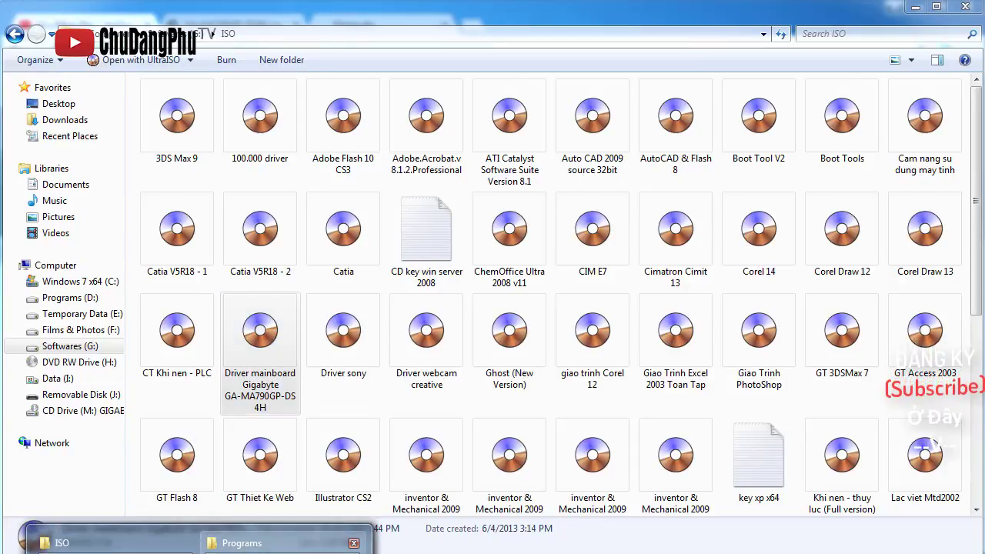
{"action": "left_click", "coordinate": [264, 542]}
{"action": "left_click", "coordinate": [55, 265]}
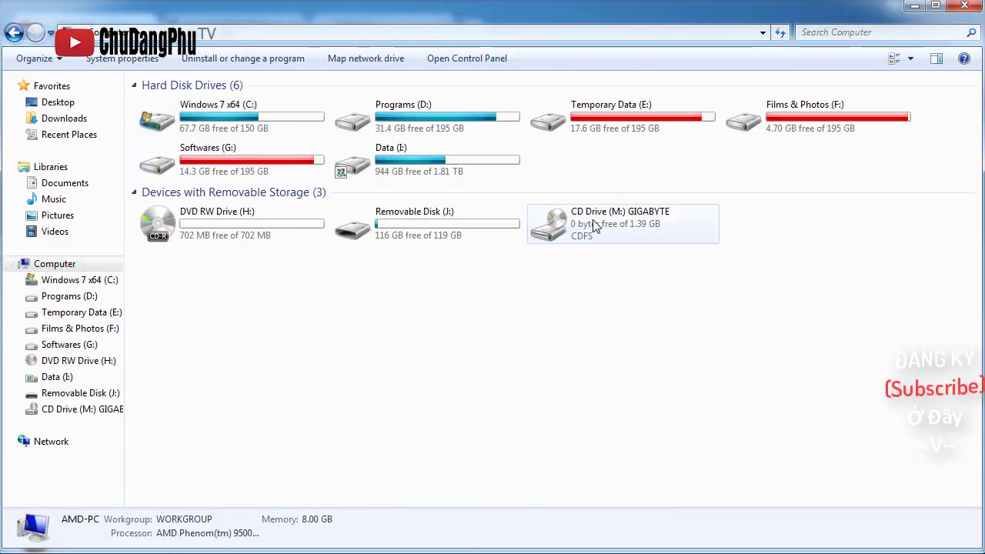
{"action": "left_click", "coordinate": [593, 224]}
{"action": "right_click", "coordinate": [593, 224]}
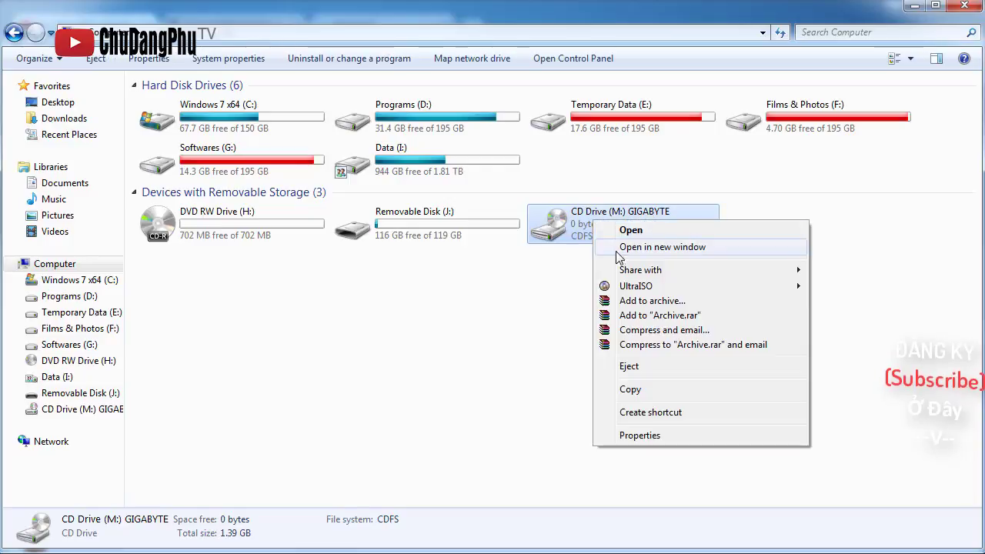
{"action": "mouse_move", "coordinate": [625, 289]}
{"action": "left_click", "coordinate": [789, 310]}
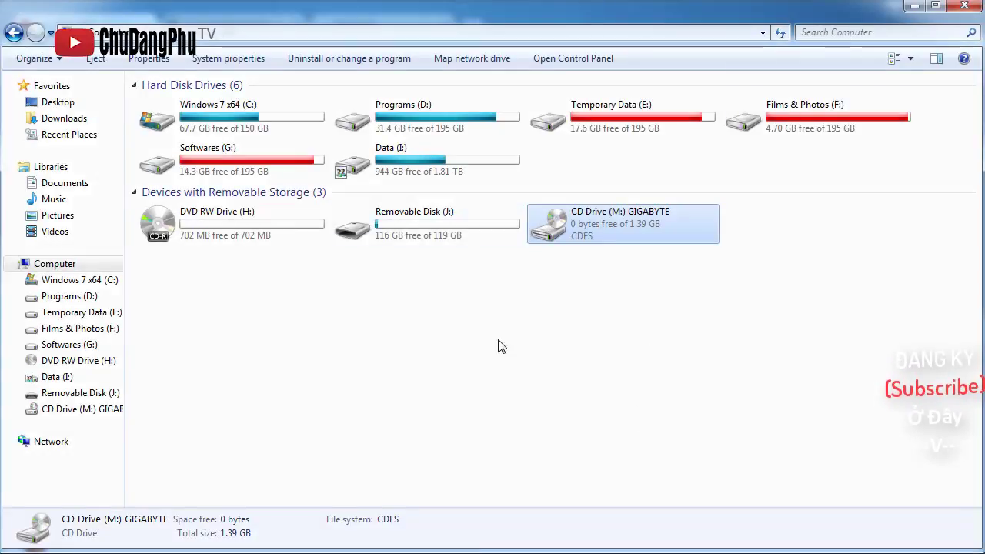
- Launch the setup application from the Utility\Gigabyte\atBIOS folder on the GIGABYTE drive (M:)
{"action": "double_click", "coordinate": [615, 235]}
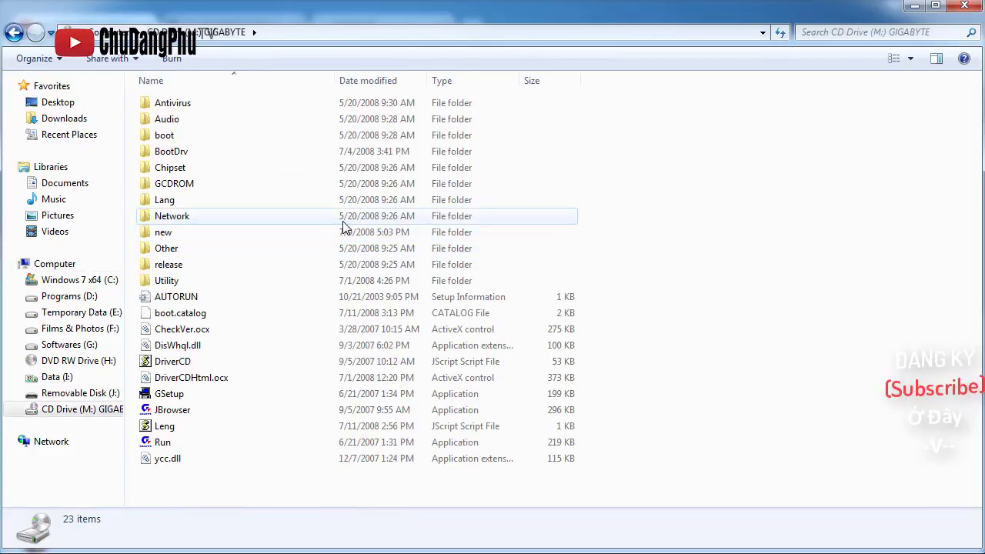
{"action": "double_click", "coordinate": [175, 284]}
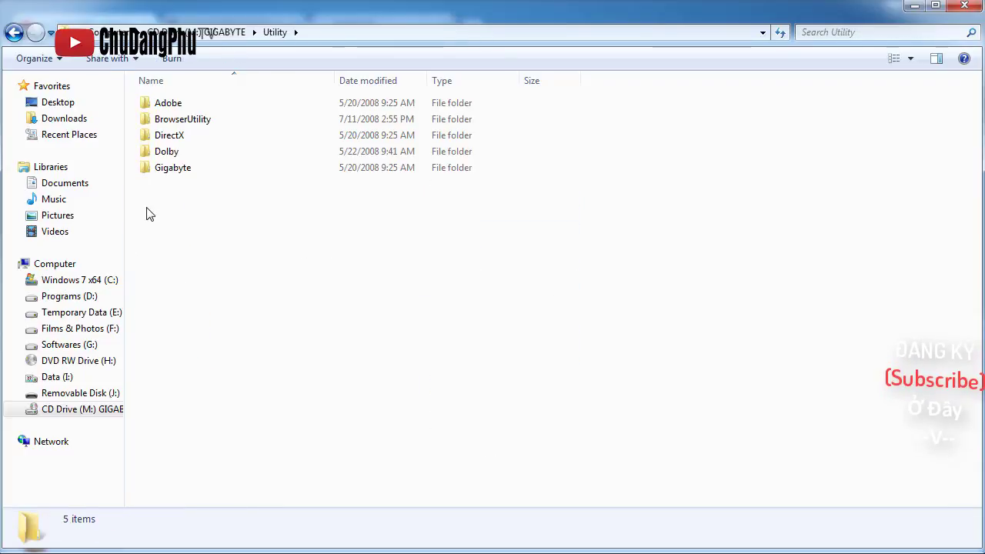
{"action": "double_click", "coordinate": [163, 168]}
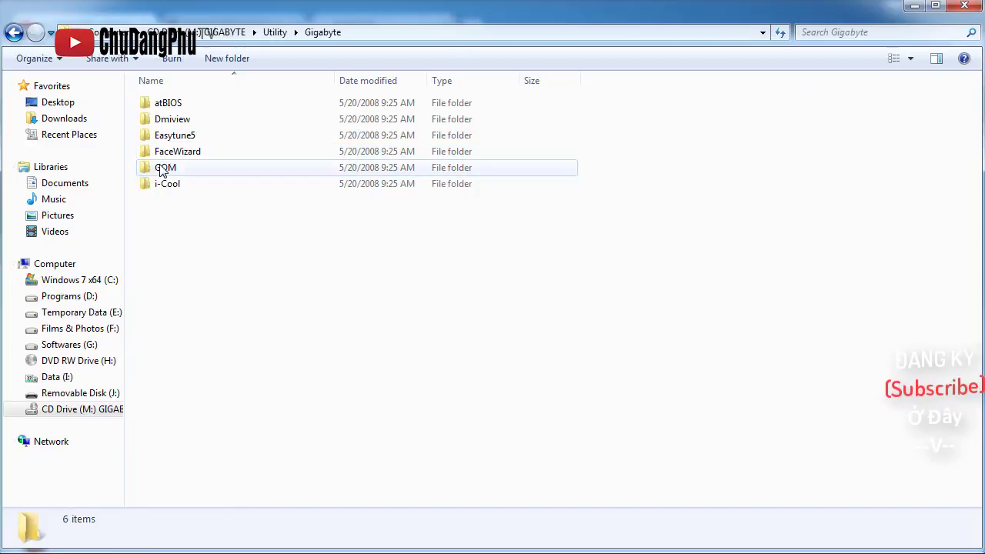
{"action": "double_click", "coordinate": [208, 114]}
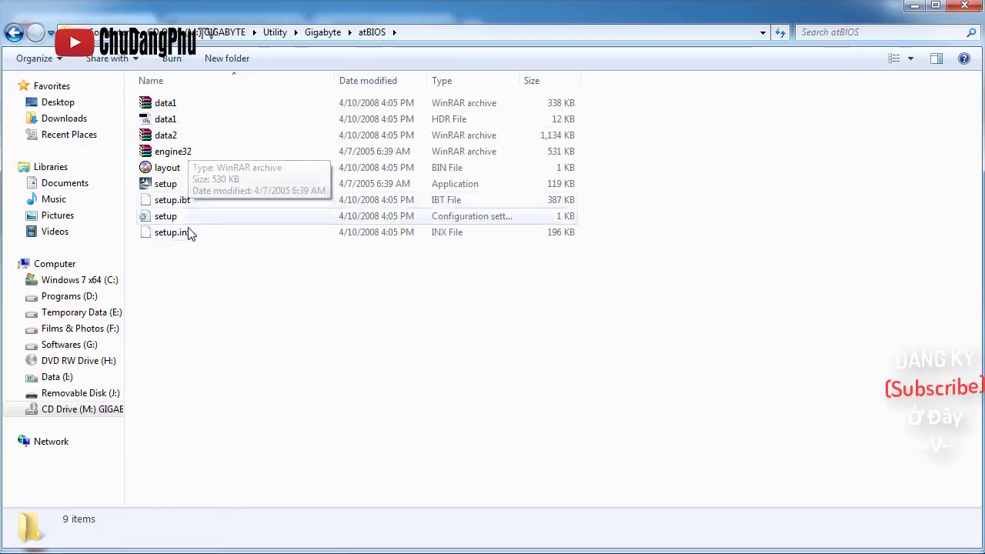
{"action": "double_click", "coordinate": [177, 186]}
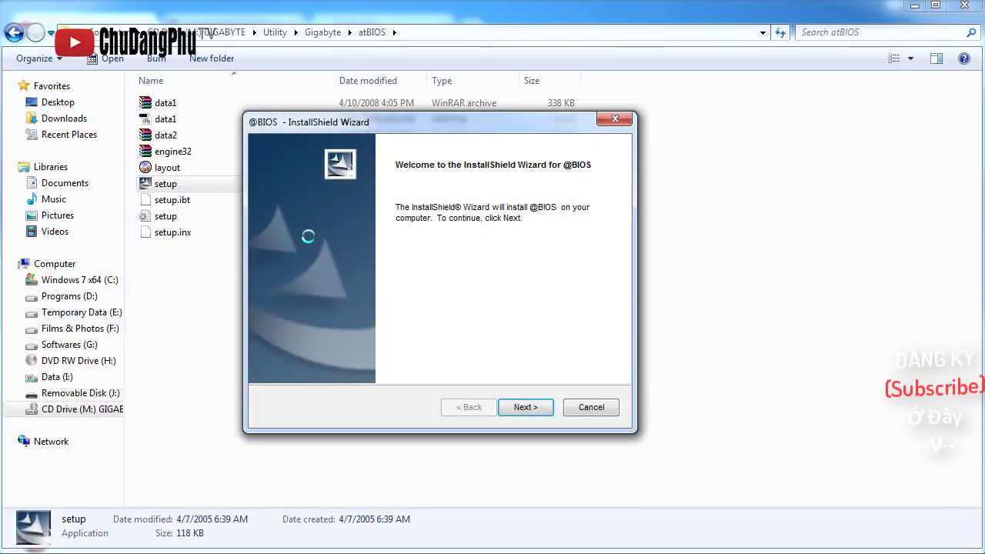
{"action": "left_click", "coordinate": [514, 409]}
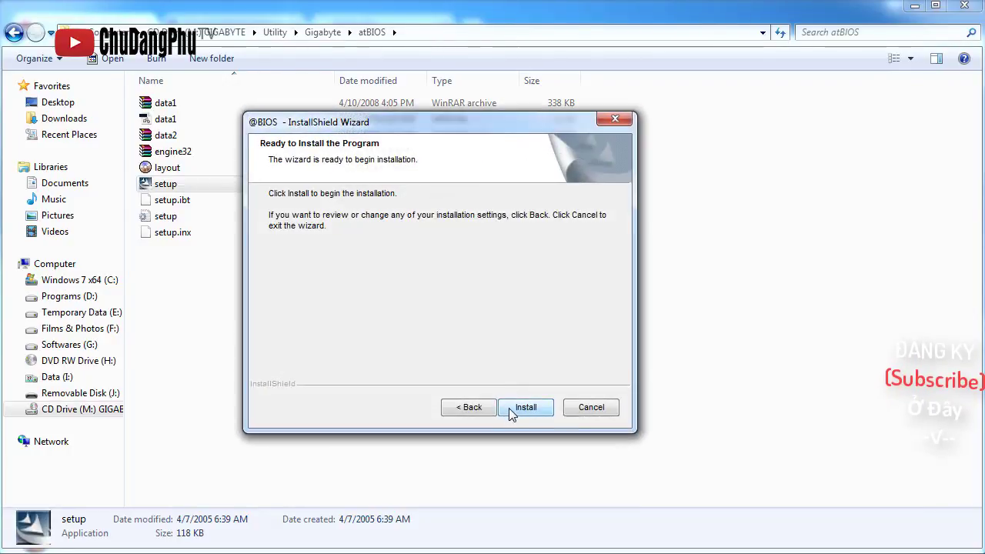
{"action": "left_click", "coordinate": [509, 408]}
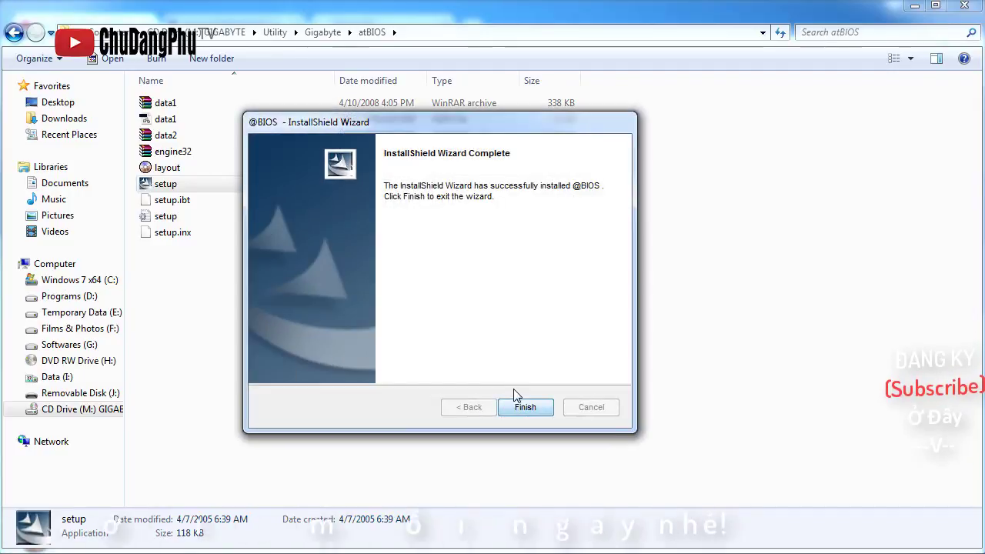
{"action": "left_click", "coordinate": [519, 412]}
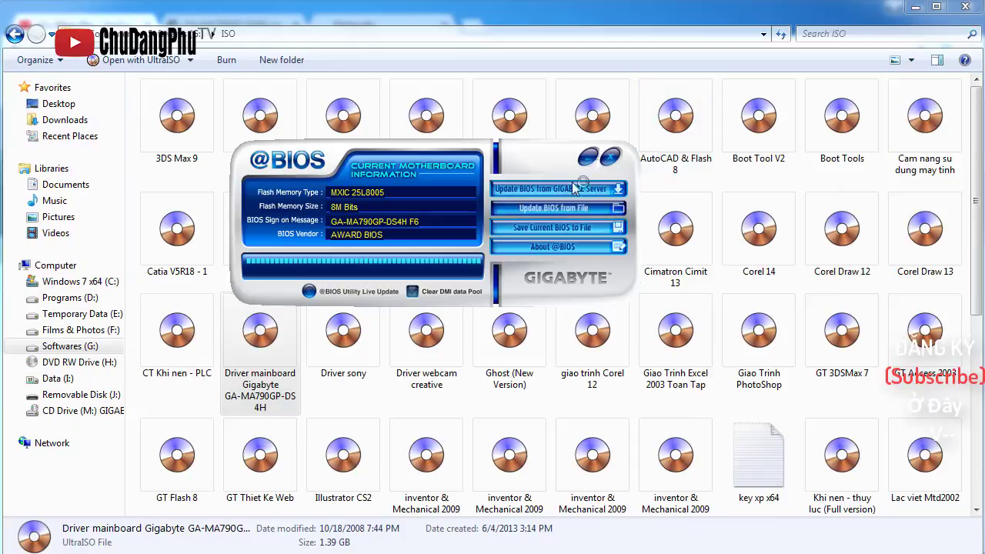
{"action": "left_click", "coordinate": [609, 158]}
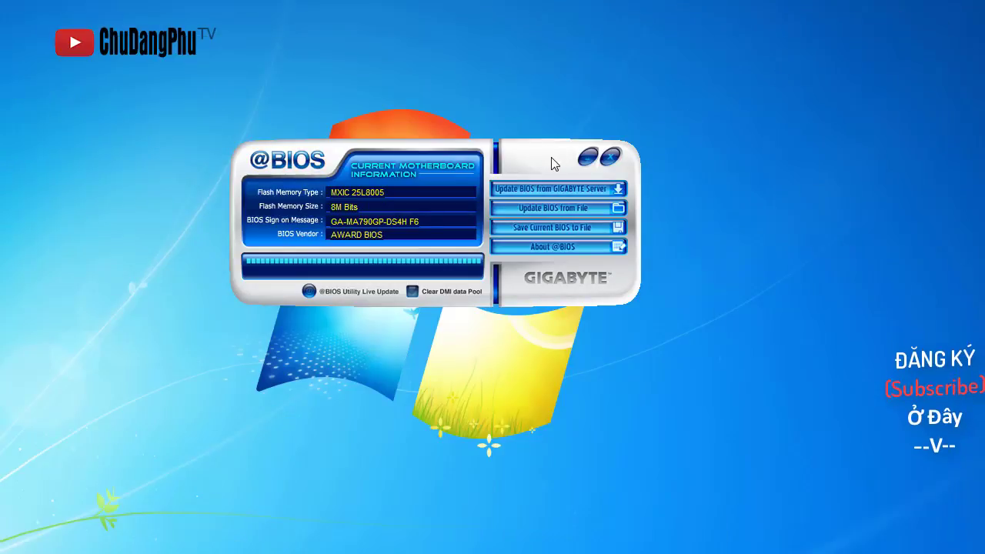
{"action": "left_click_drag", "start_coordinate": [709, 142], "coordinate": [584, 199]}
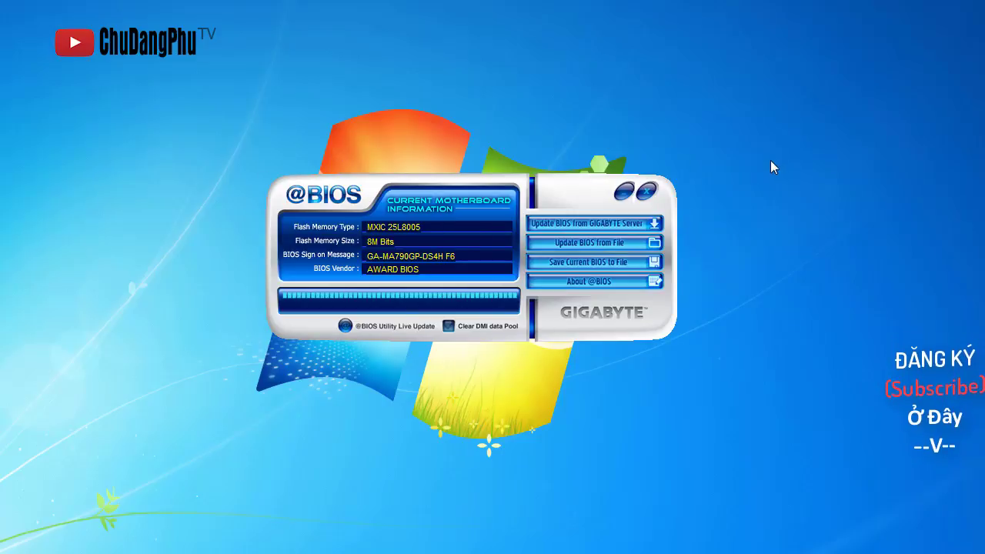
- Change the desktop background to the solid medium blue color, save it and close the personalization settings
{"action": "right_click", "coordinate": [810, 154]}
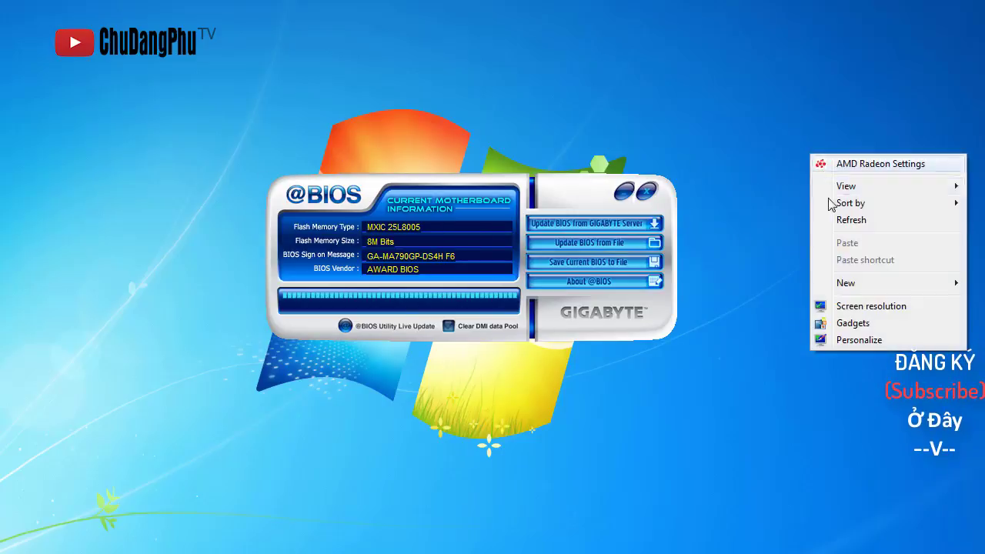
{"action": "left_click", "coordinate": [850, 341]}
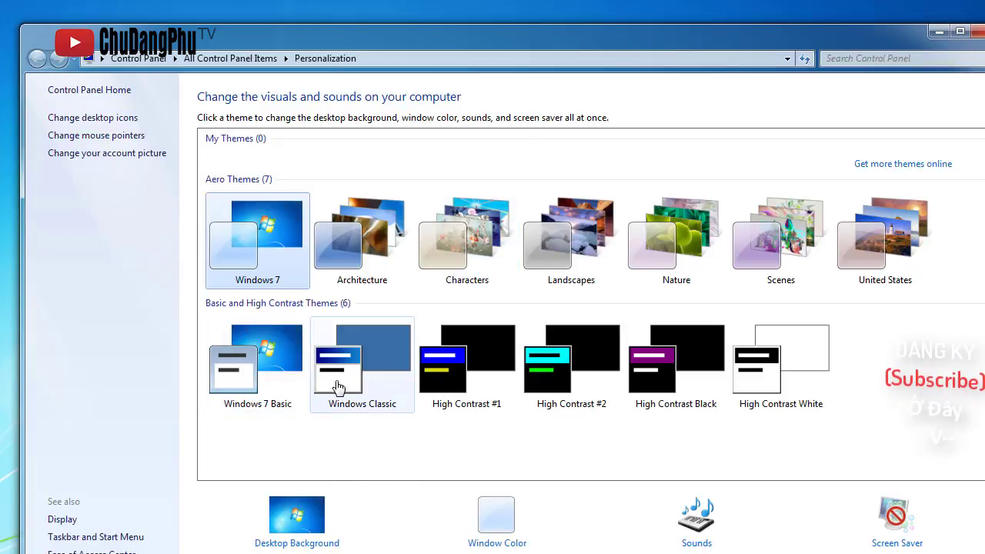
{"action": "left_click", "coordinate": [312, 541]}
{"action": "left_click", "coordinate": [309, 141]}
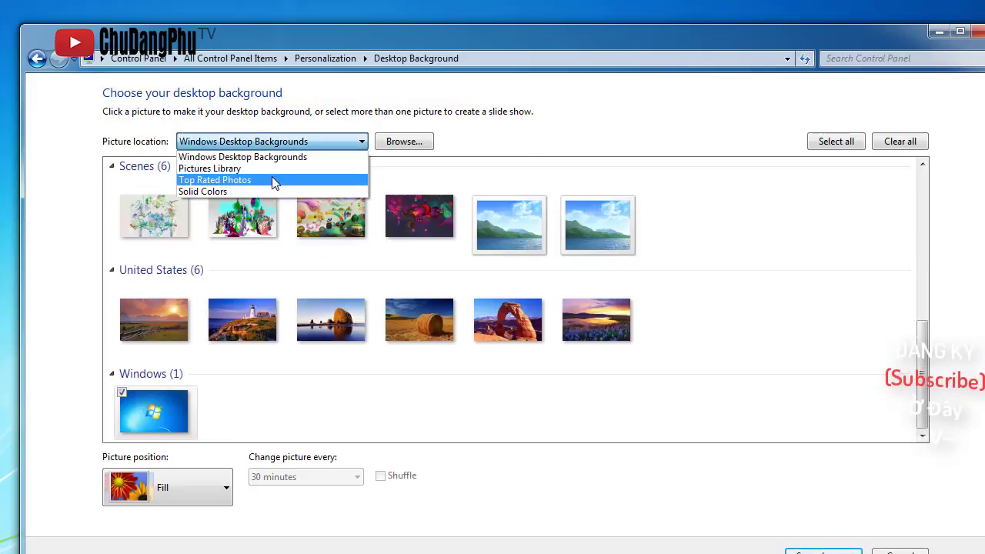
{"action": "left_click", "coordinate": [254, 192]}
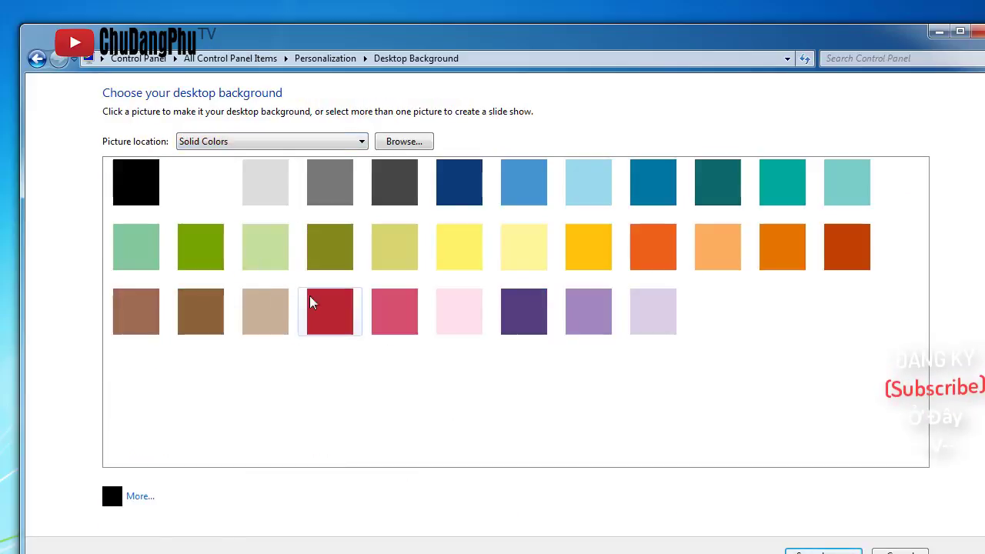
{"action": "left_click", "coordinate": [495, 193]}
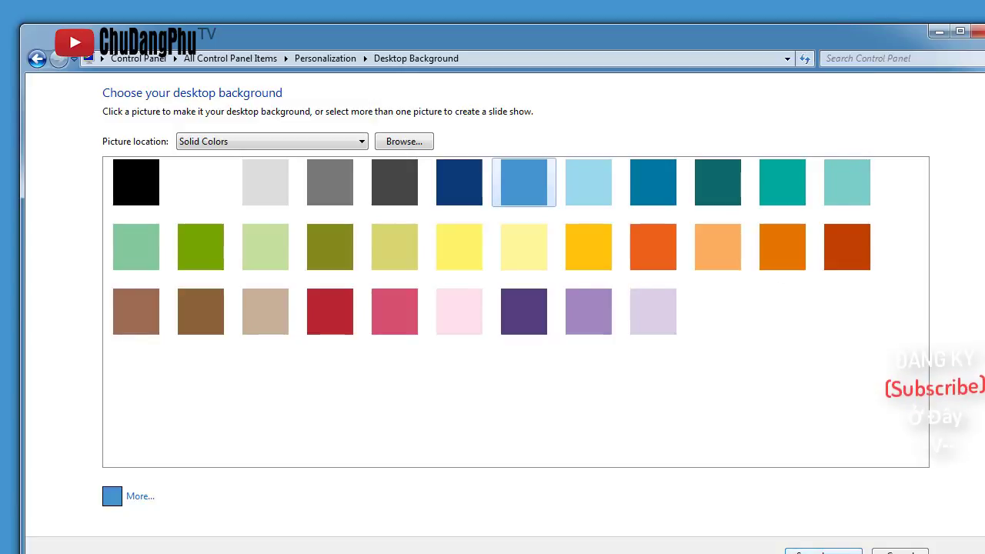
{"action": "left_click", "coordinate": [823, 551]}
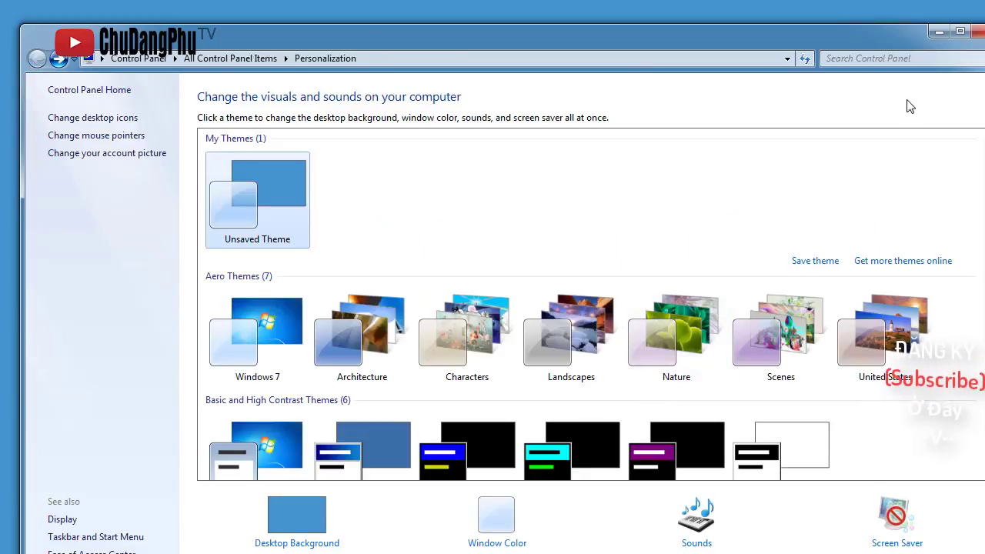
{"action": "left_click", "coordinate": [979, 33]}
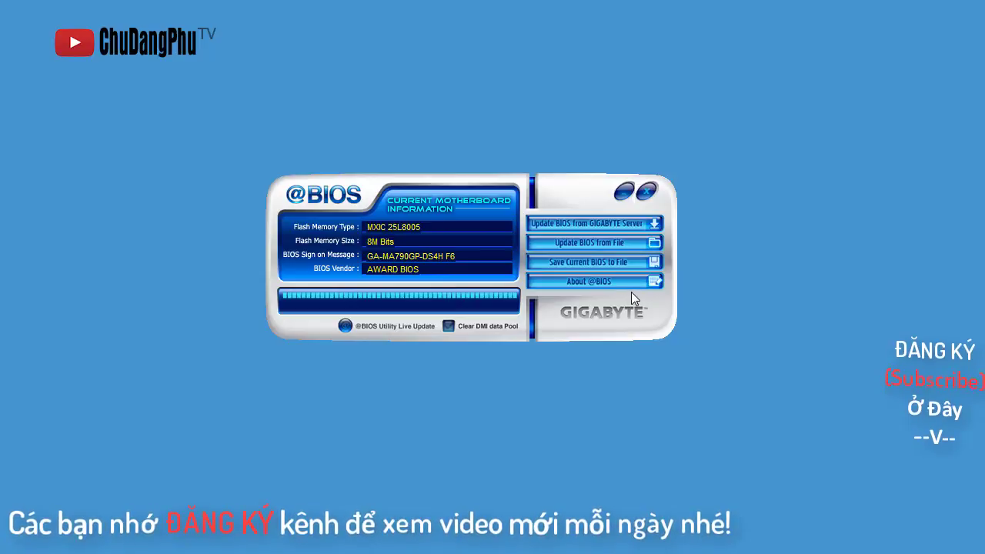
- Save the current BIOS to the Desktop as a BIOS file named "bios f6" and dismiss the resulting dialogs
{"action": "left_click", "coordinate": [657, 261]}
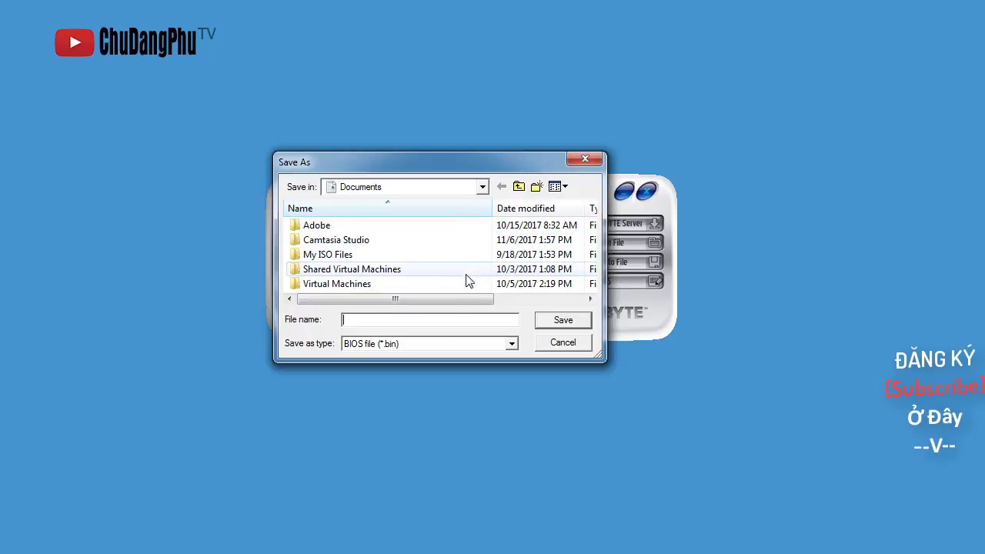
{"action": "left_click", "coordinate": [473, 191]}
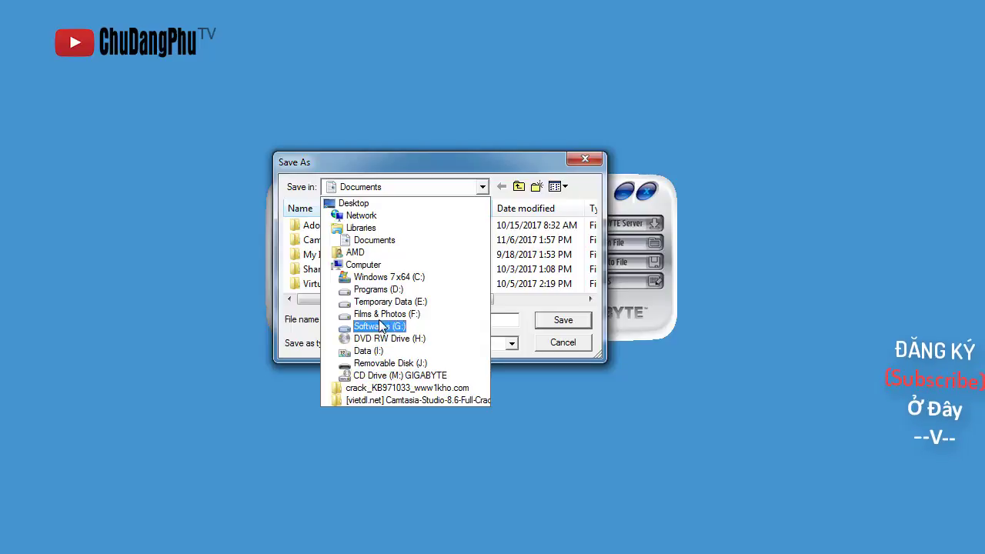
{"action": "left_click", "coordinate": [350, 203]}
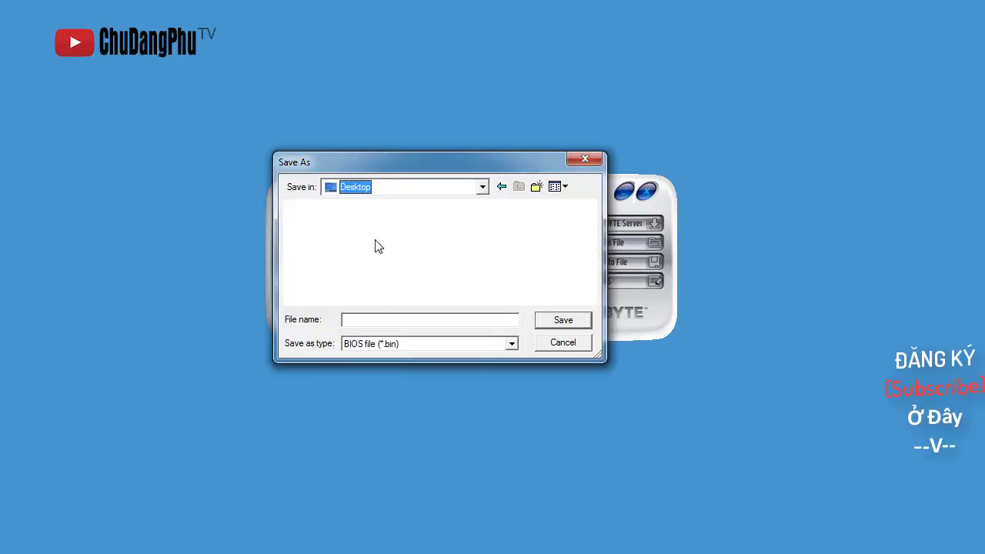
{"action": "left_click", "coordinate": [382, 320]}
{"action": "type", "text": "bios f6"}
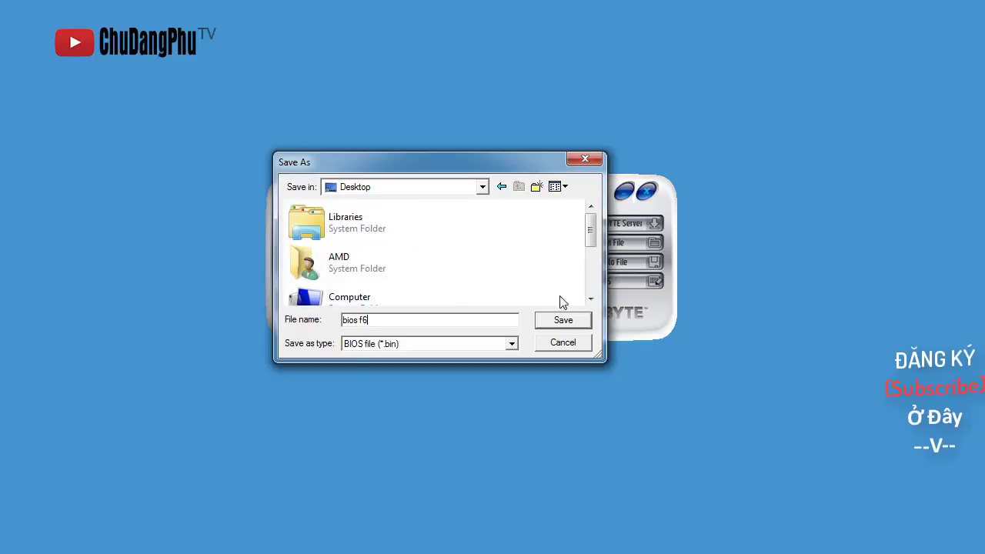
{"action": "left_click", "coordinate": [563, 320]}
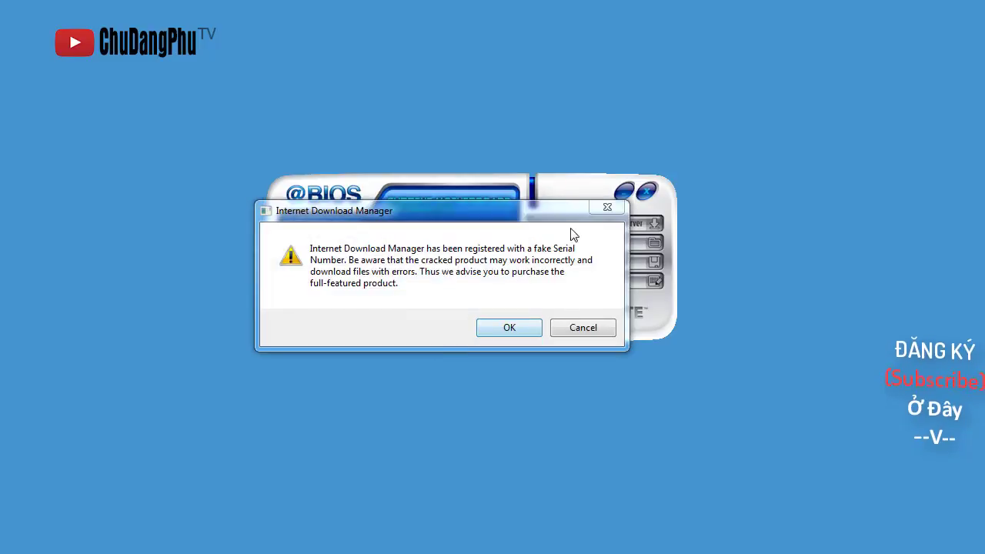
{"action": "key", "text": "Return"}
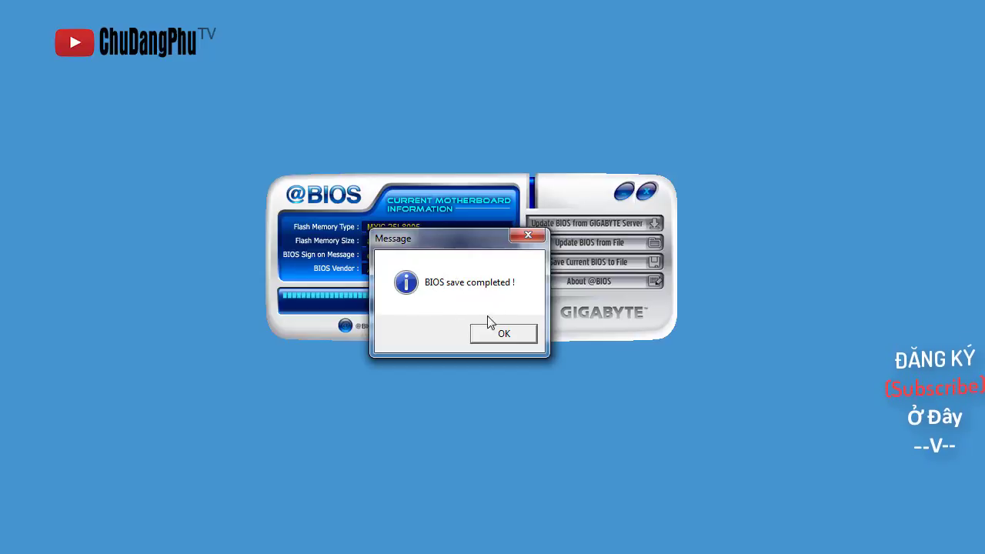
{"action": "left_click", "coordinate": [505, 333]}
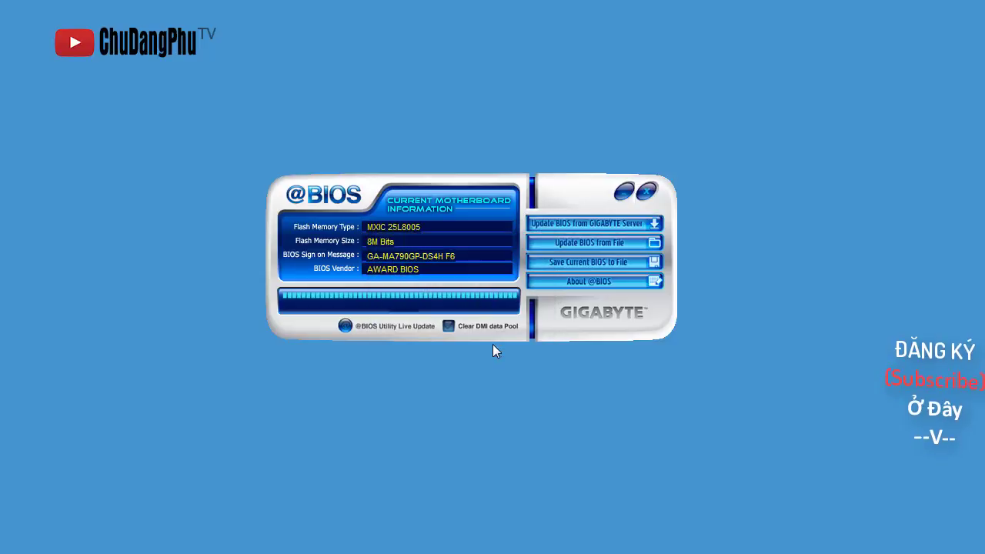
- Start updating the BIOS from a file, enlarge the Open dialog and browse to the AMD user's Downloads folder
{"action": "left_click", "coordinate": [657, 243]}
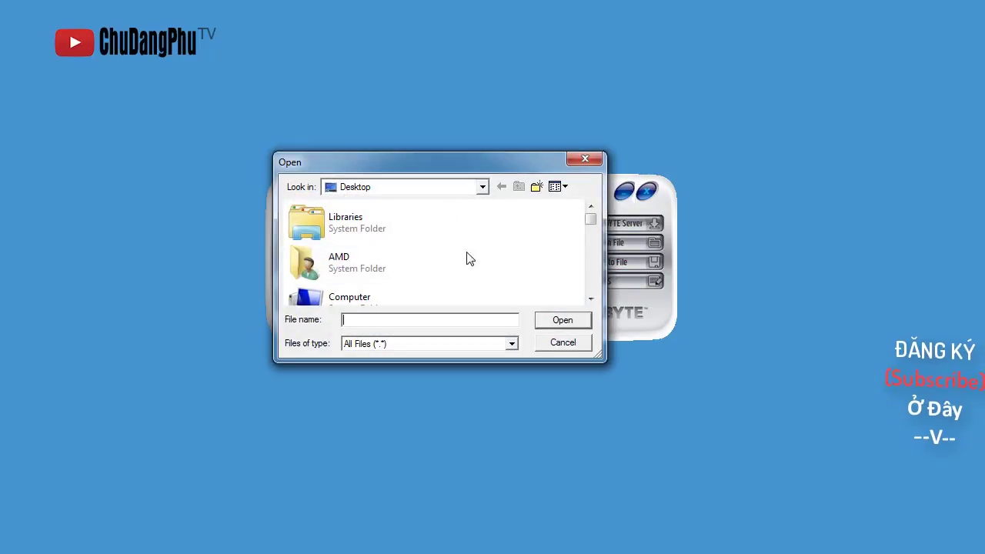
{"action": "left_click_drag", "start_coordinate": [588, 226], "coordinate": [591, 217]}
{"action": "left_click", "coordinate": [484, 190]}
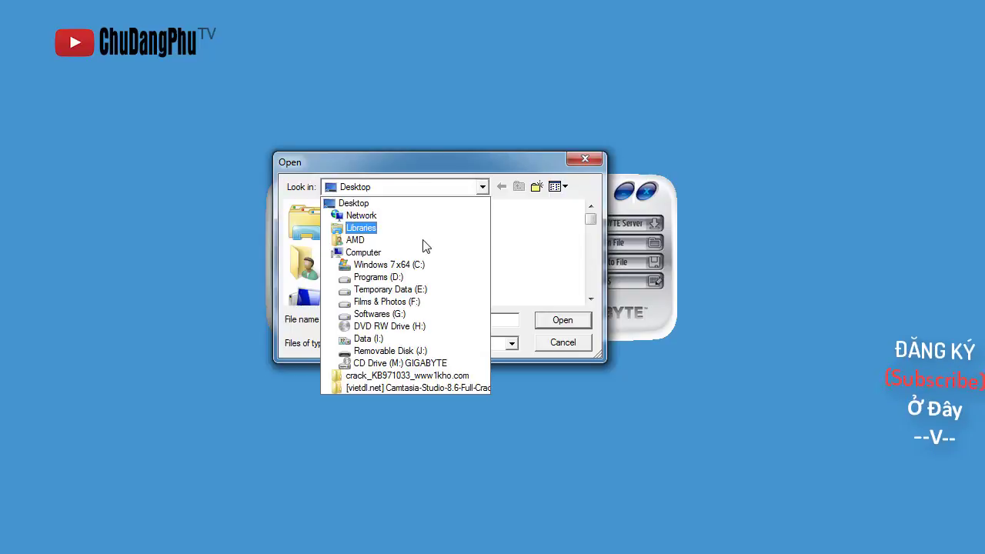
{"action": "left_click", "coordinate": [358, 240]}
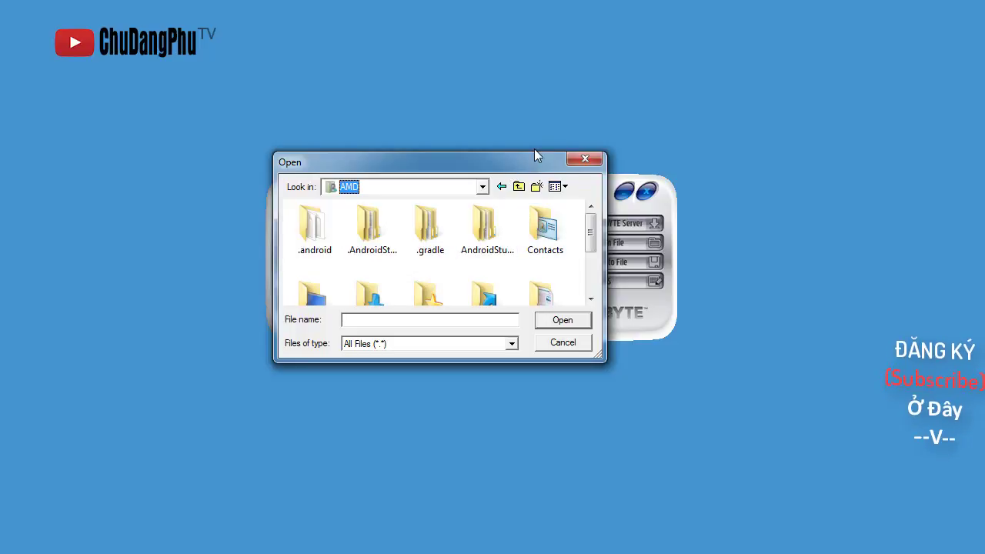
{"action": "left_click_drag", "start_coordinate": [530, 150], "coordinate": [531, 76]}
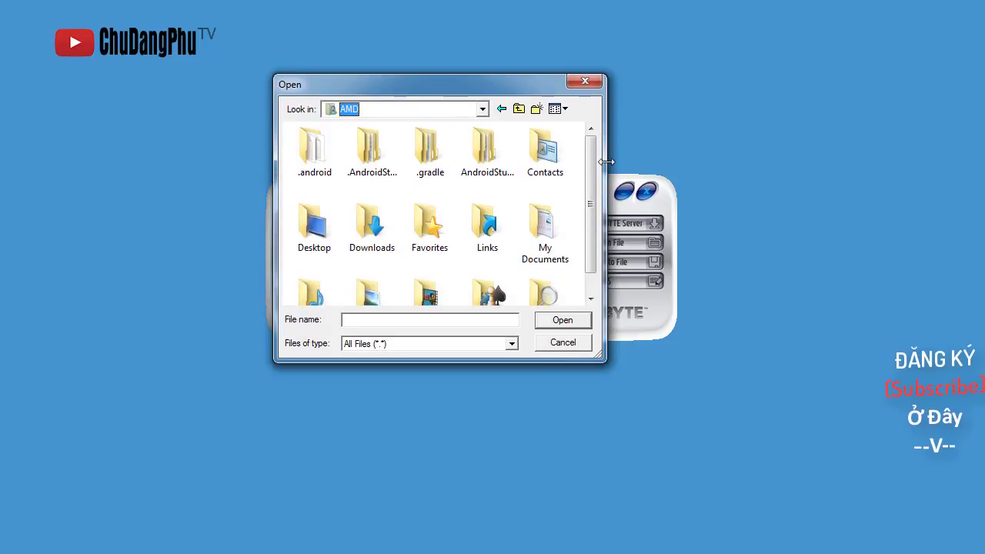
{"action": "left_click_drag", "start_coordinate": [607, 162], "coordinate": [756, 158]}
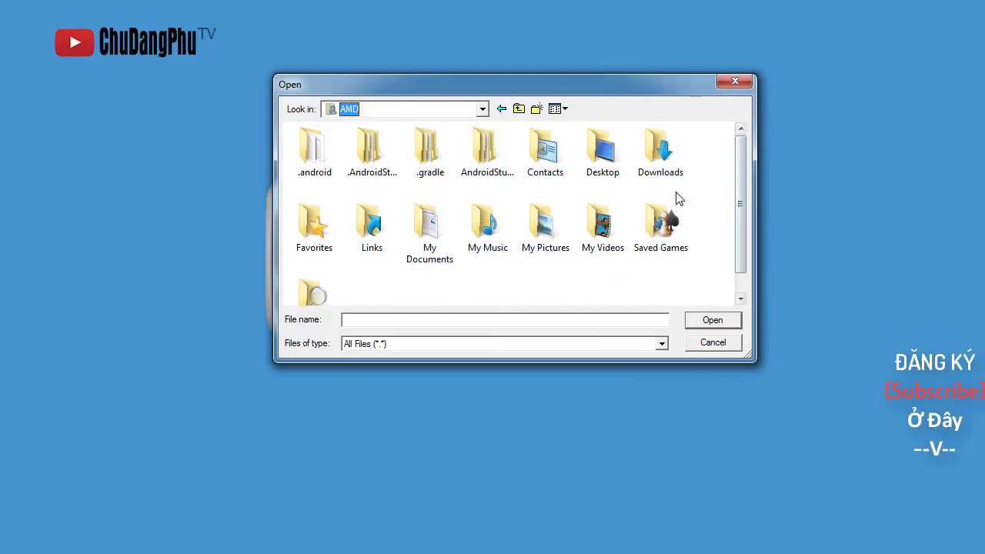
{"action": "double_click", "coordinate": [646, 154]}
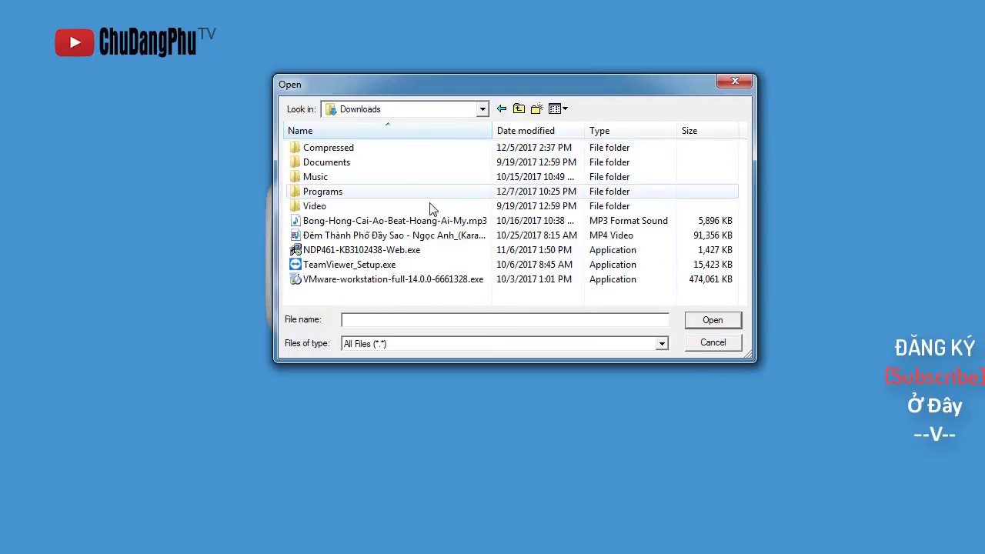
- Look for the BIOS file in the Compressed subfolder of Downloads, both in the Open dialog and in a folder window
{"action": "double_click", "coordinate": [355, 149]}
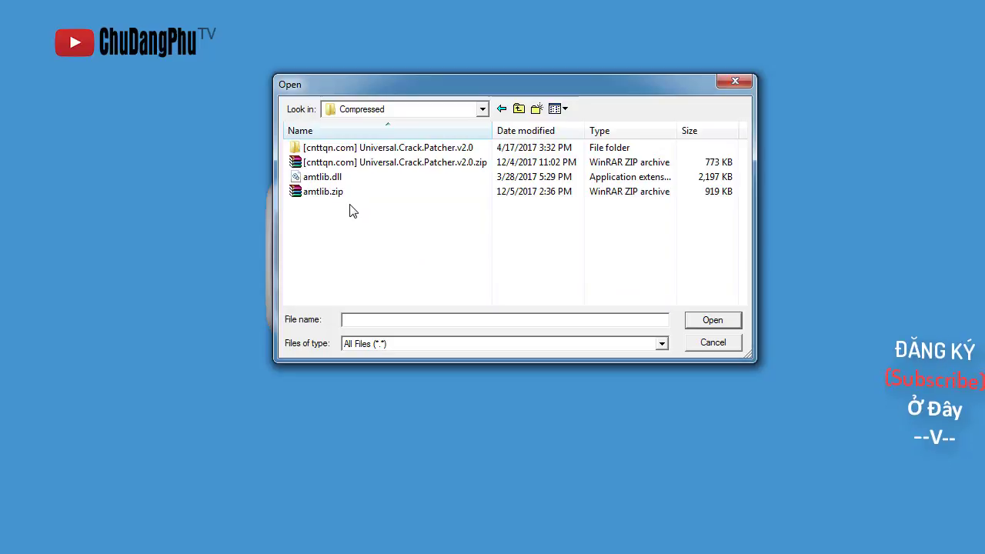
{"action": "left_click", "coordinate": [519, 108]}
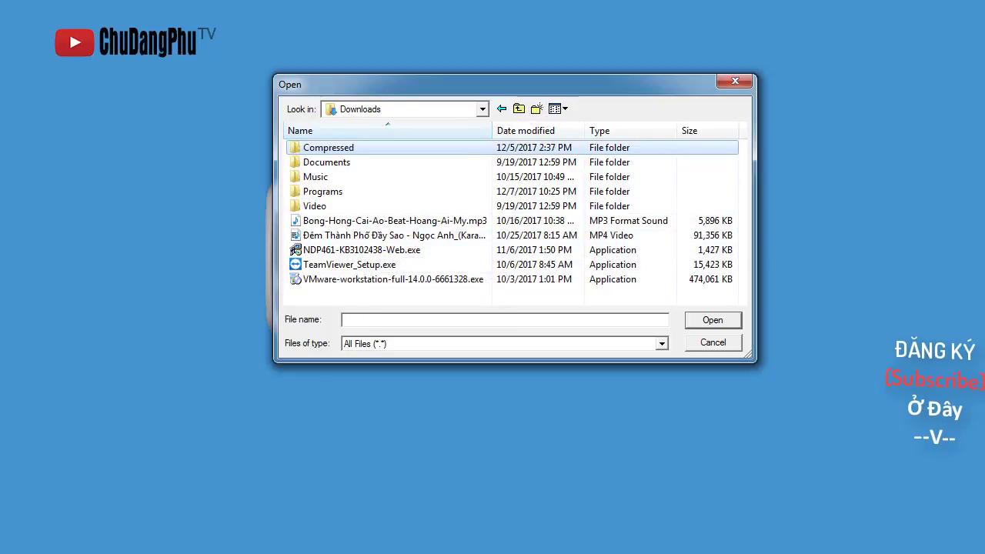
{"action": "left_click", "coordinate": [254, 542]}
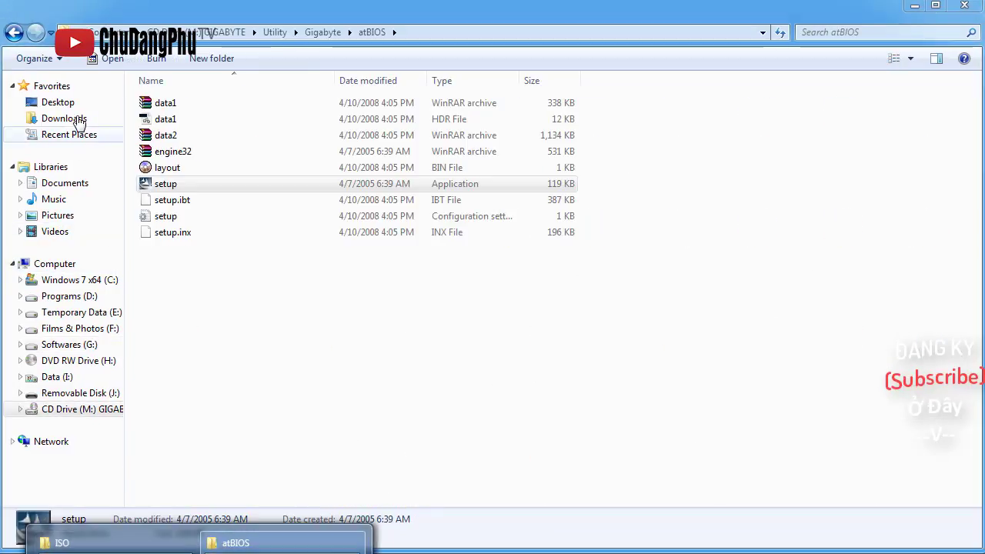
{"action": "left_click", "coordinate": [65, 119]}
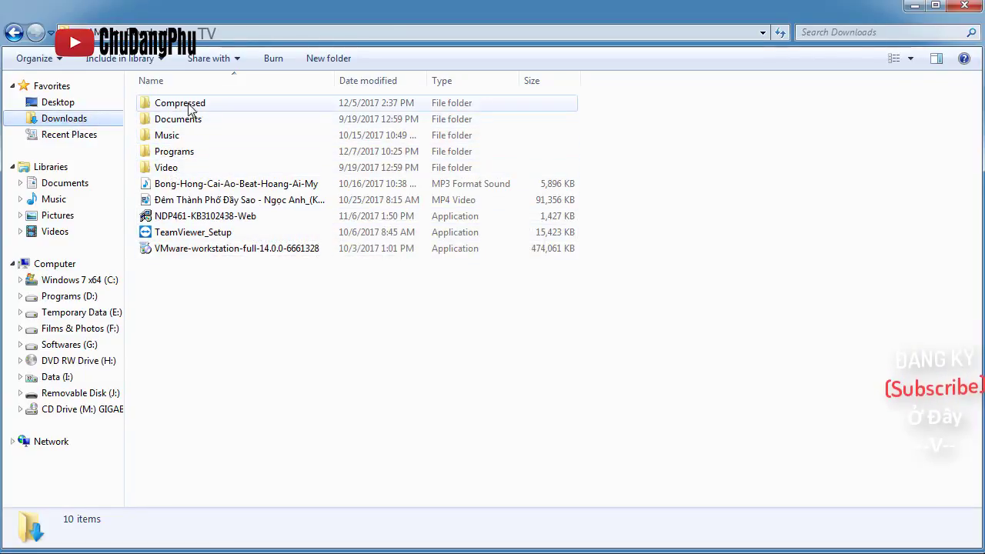
{"action": "double_click", "coordinate": [191, 108]}
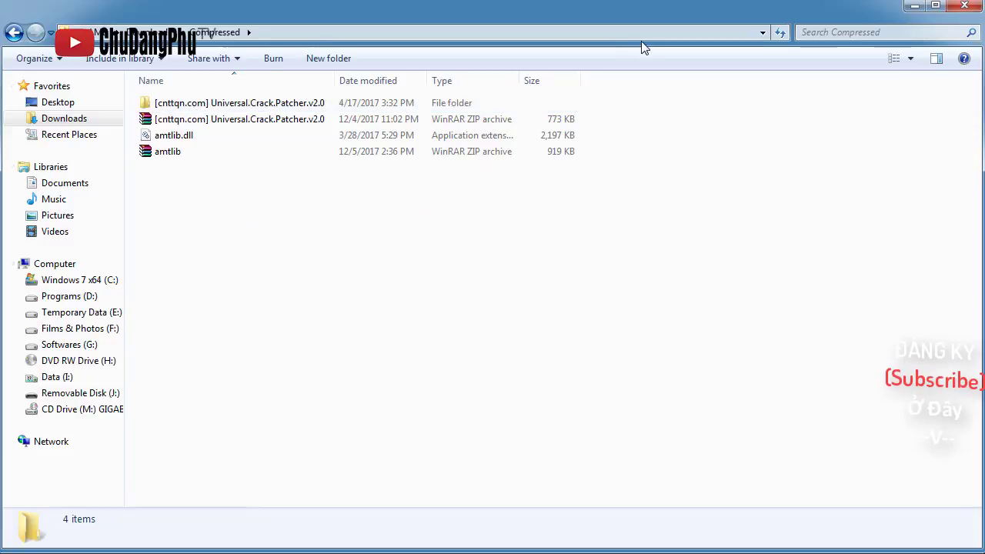
{"action": "left_click", "coordinate": [914, 7]}
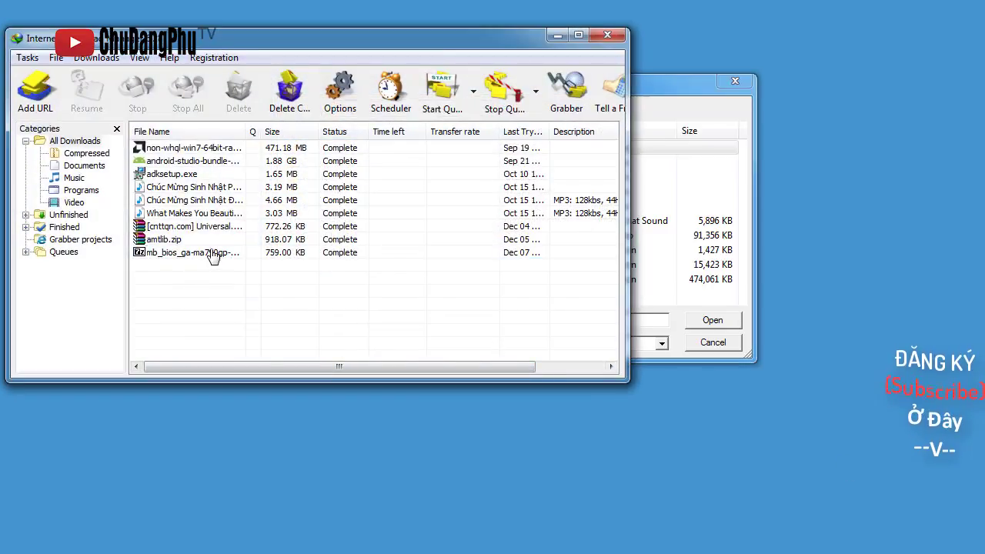
- In Internet Download Manager, open the folder holding the downloaded mb_bios_ga-ma790gp file, and close the download manager
{"action": "left_click", "coordinate": [212, 254]}
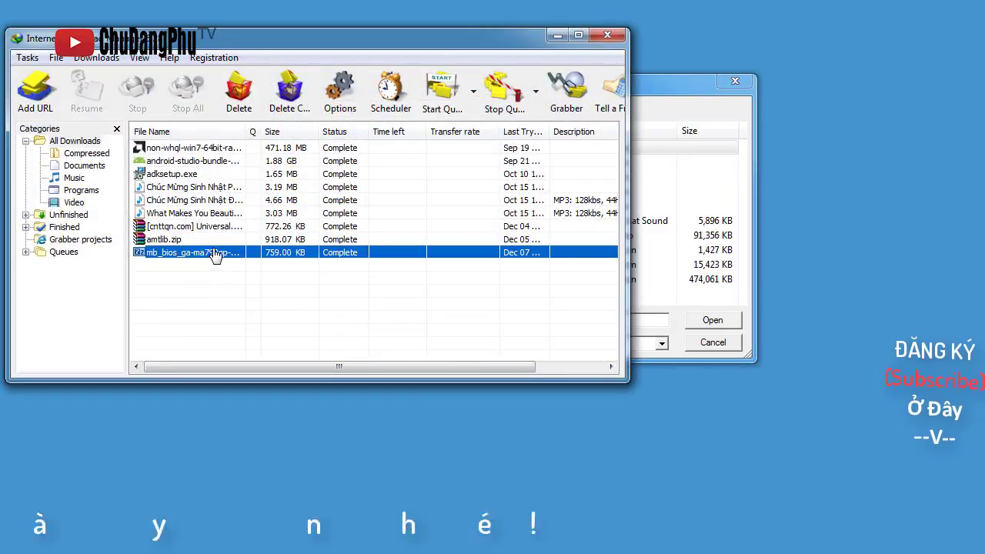
{"action": "right_click", "coordinate": [214, 253]}
{"action": "left_click", "coordinate": [253, 294]}
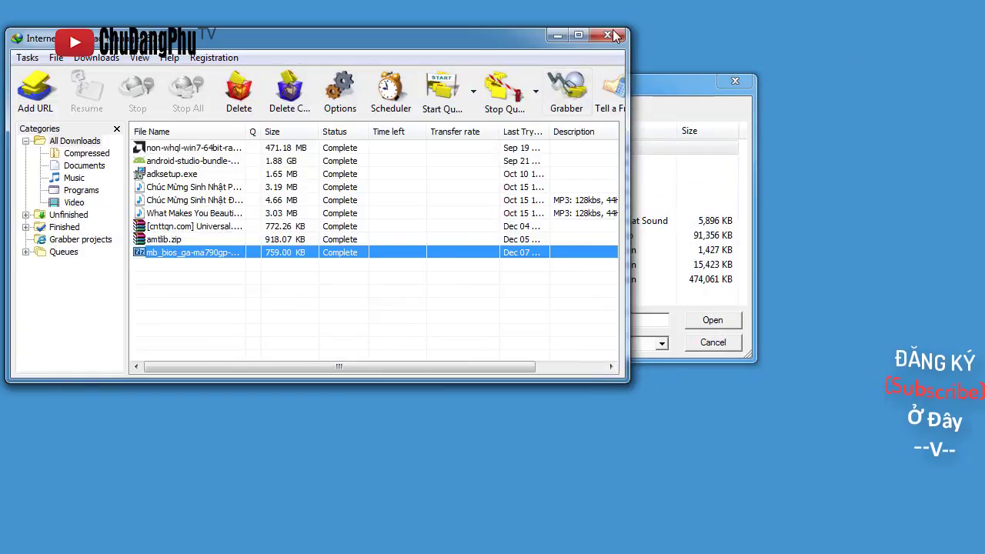
{"action": "left_click", "coordinate": [616, 36]}
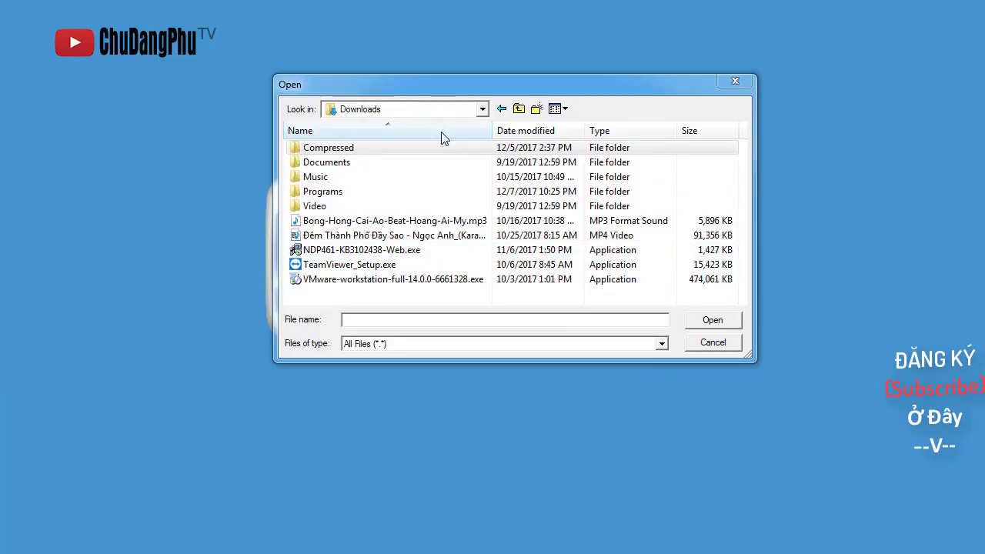
- Try to load mb_bios_ga-ma790gp-ds4h_f7i.exe from the Programs folder in Downloads as the BIOS update file
{"action": "double_click", "coordinate": [370, 192]}
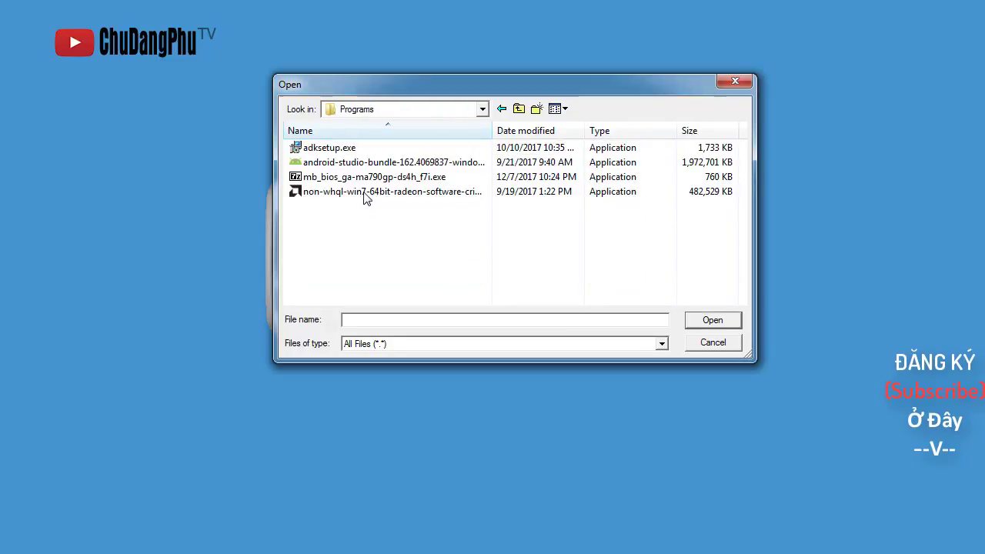
{"action": "left_click", "coordinate": [414, 178]}
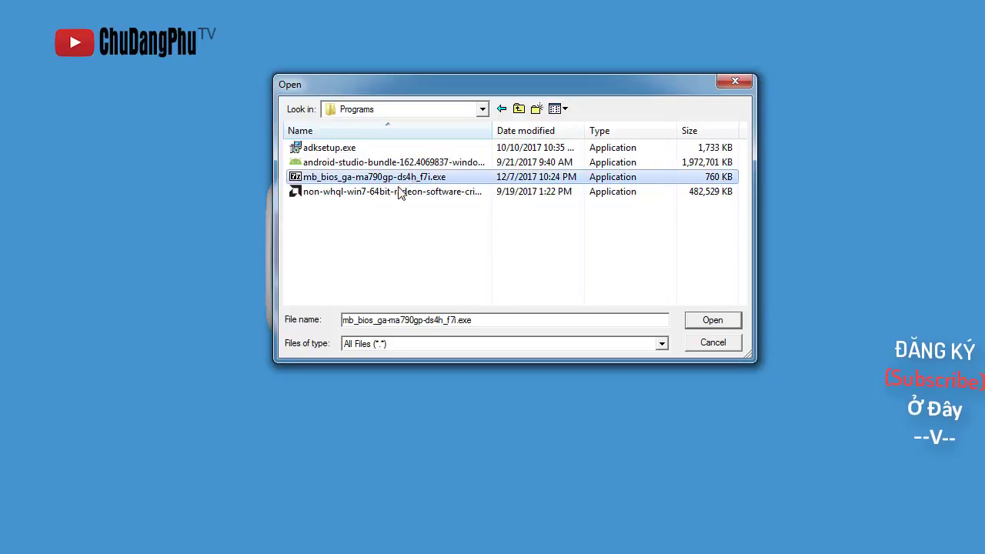
{"action": "left_click", "coordinate": [694, 321]}
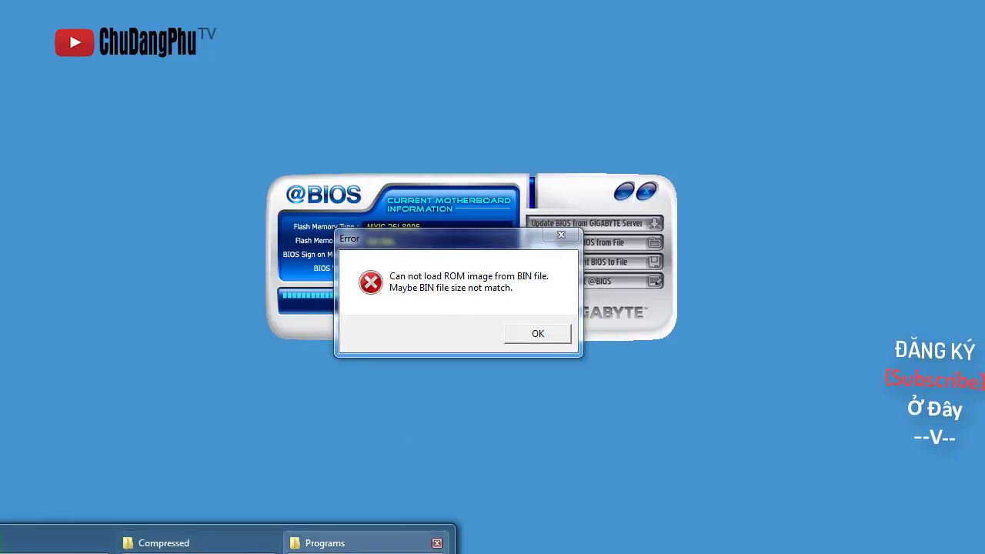
- Extract the mb_bios_ga-ma790gp-ds4h_f7i self-extracting archive into the Programs folder of Downloads
{"action": "left_click", "coordinate": [367, 543]}
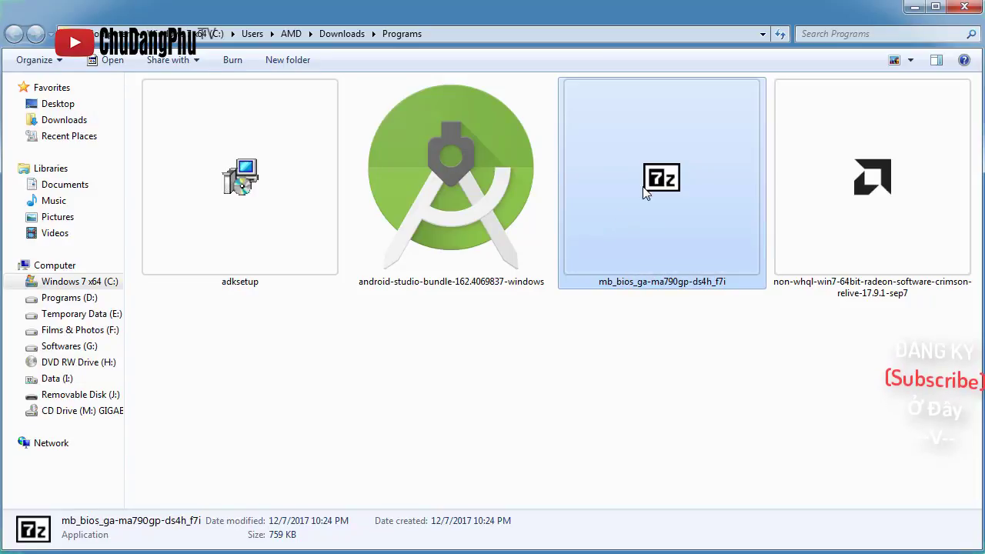
{"action": "right_click", "coordinate": [676, 176]}
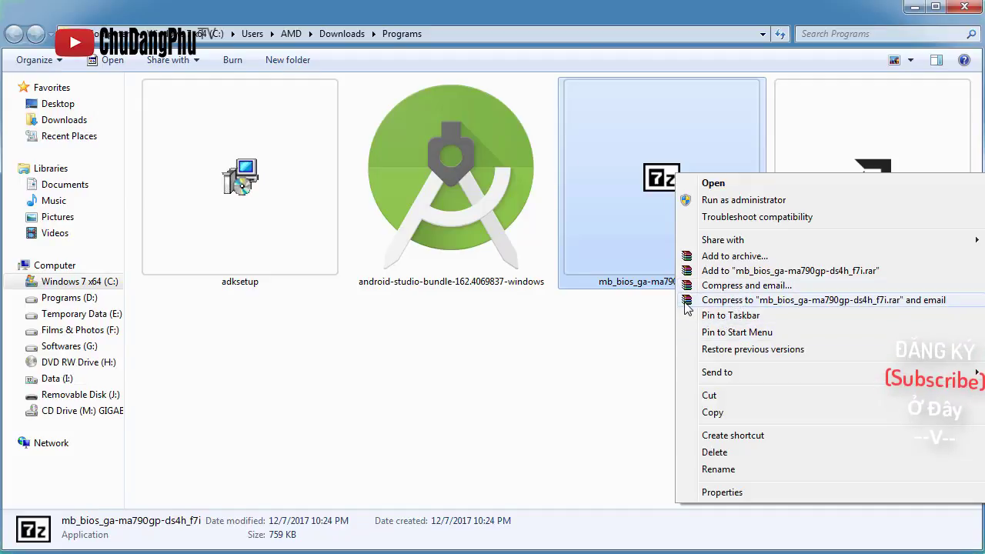
{"action": "double_click", "coordinate": [607, 206]}
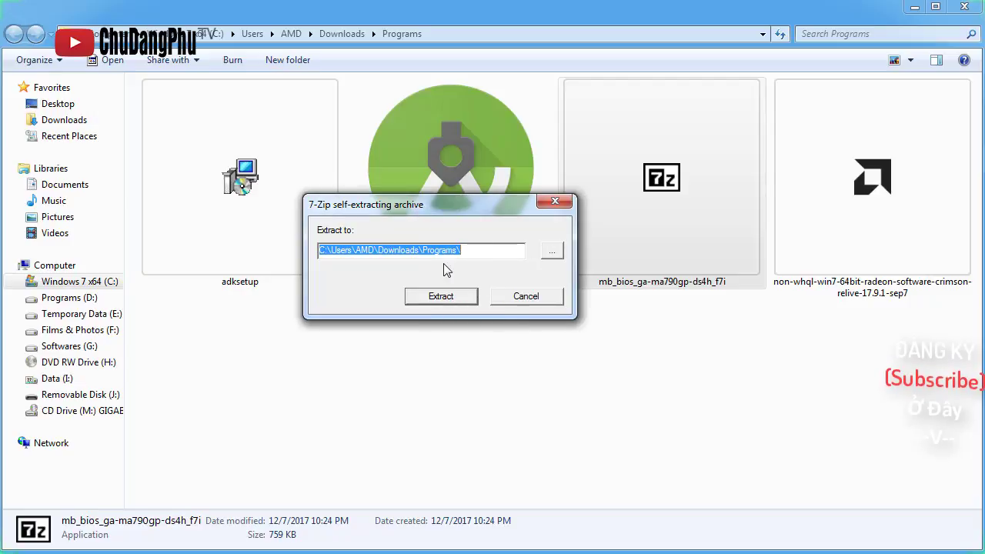
{"action": "left_click", "coordinate": [441, 297]}
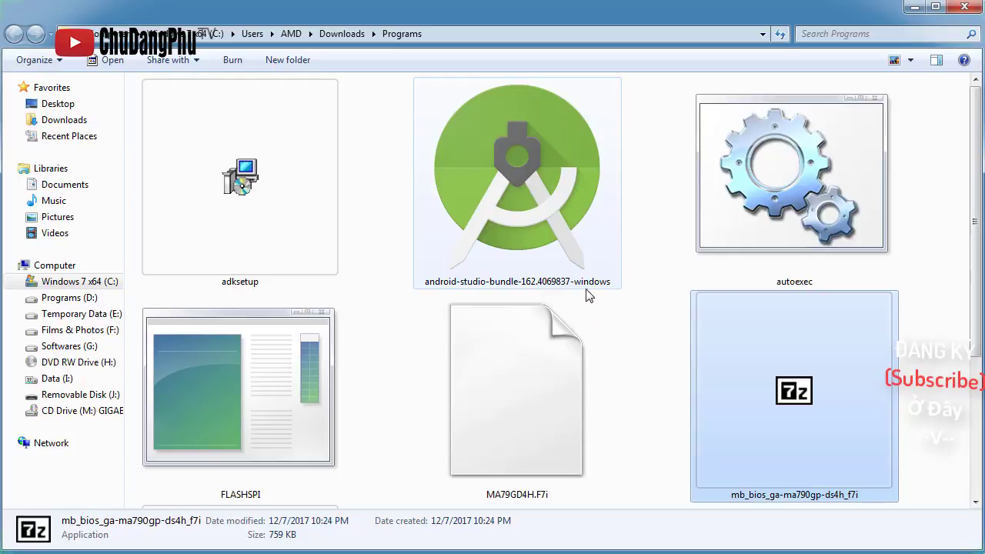
- Show the Programs folder contents as a list, check the extracted MA79GD4H.F7i file and minimize the folder window
{"action": "scroll", "coordinate": [605, 375], "scroll_direction": "down", "scroll_amount": 3}
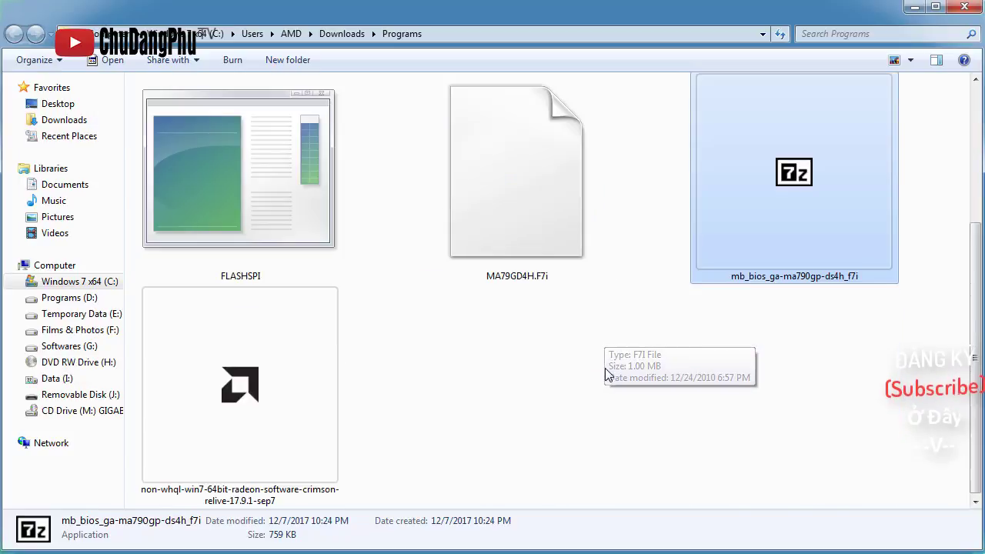
{"action": "right_click", "coordinate": [557, 340]}
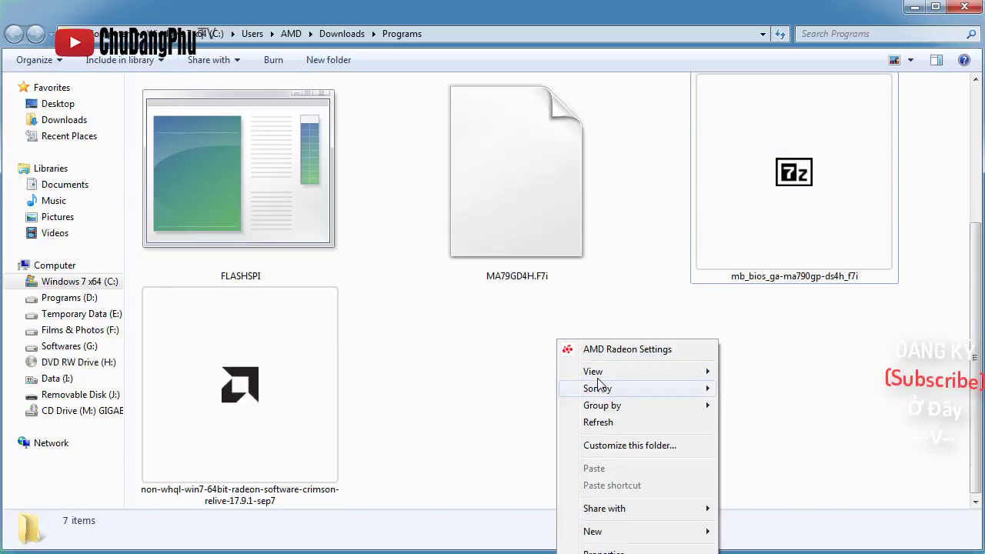
{"action": "mouse_move", "coordinate": [695, 374]}
{"action": "left_click", "coordinate": [746, 438]}
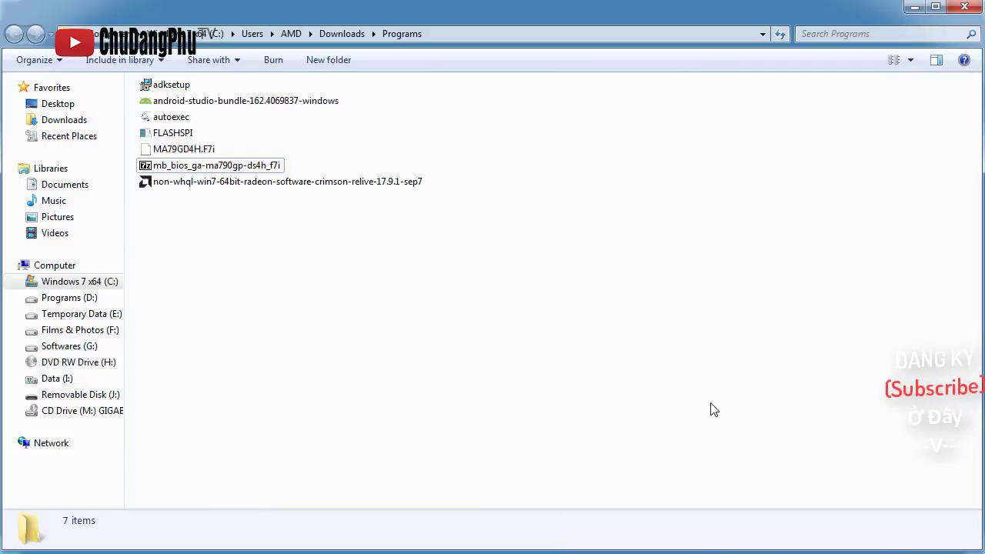
{"action": "left_click", "coordinate": [181, 151]}
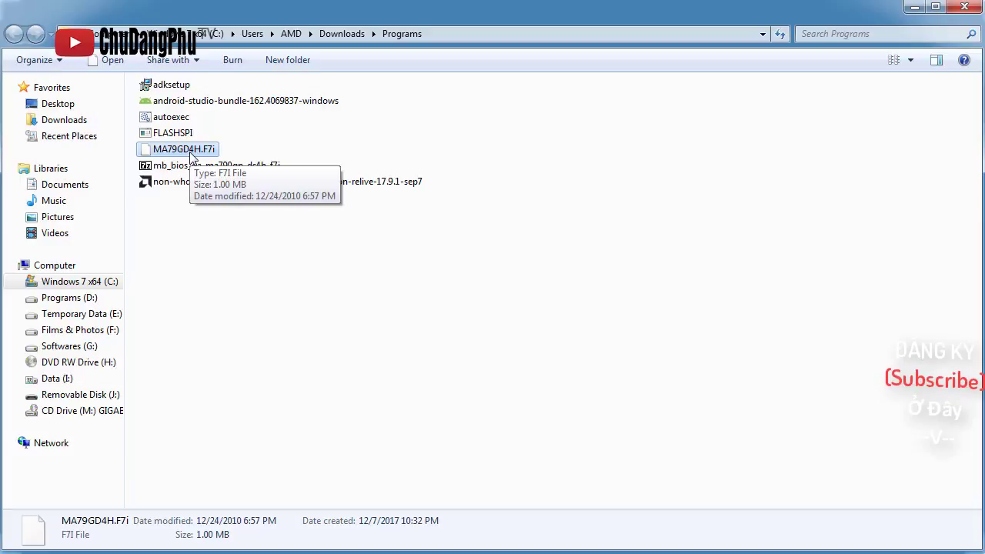
{"action": "left_click", "coordinate": [409, 307]}
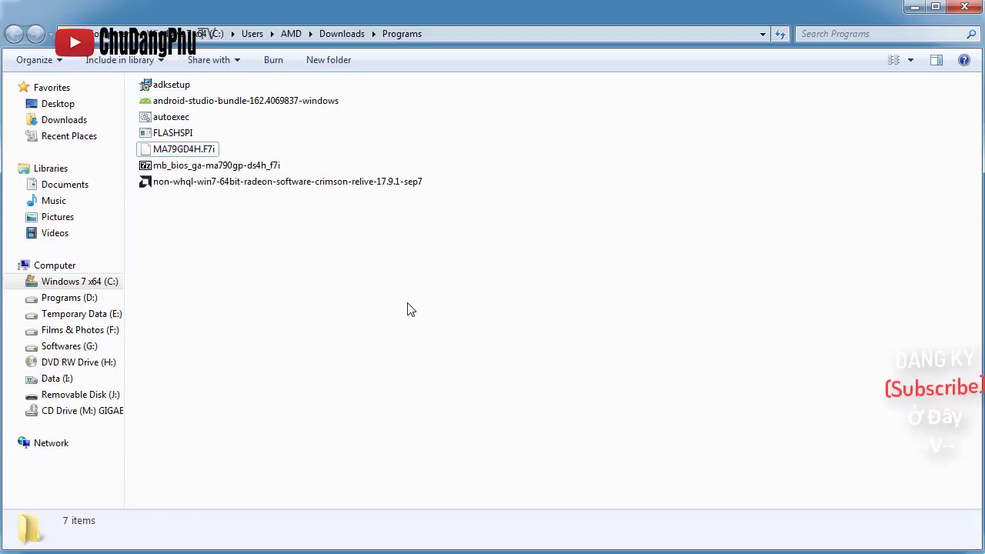
{"action": "left_click", "coordinate": [913, 6]}
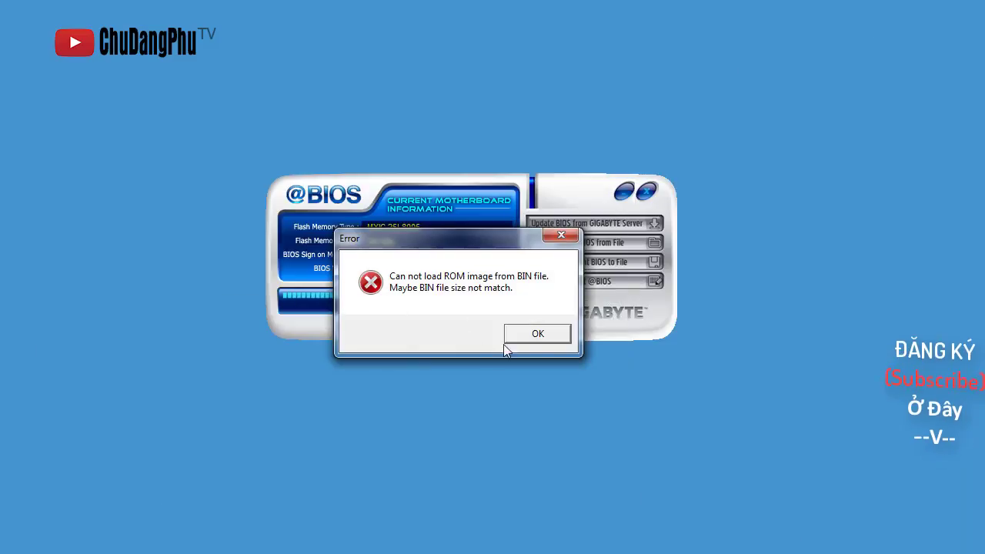
- Dismiss the load error, update the BIOS from MA79GD4H.F7i in the Programs folder, and confirm the update and the download manager's notice
{"action": "left_click", "coordinate": [536, 335]}
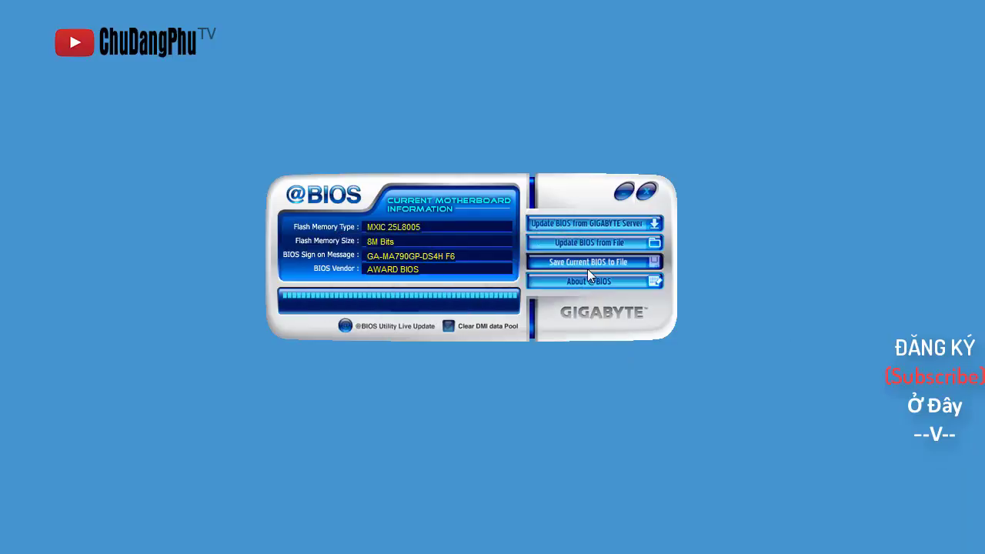
{"action": "left_click", "coordinate": [659, 242]}
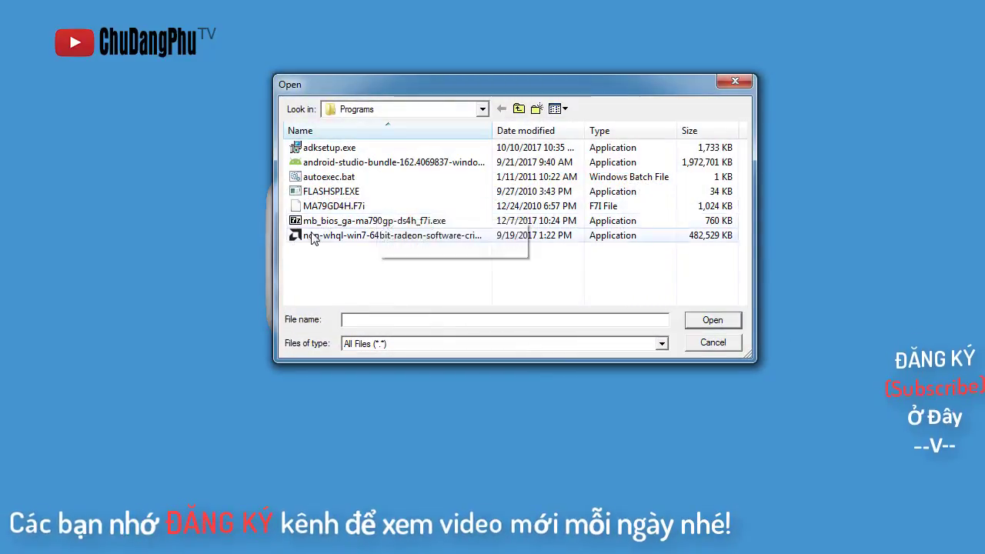
{"action": "mouse_move", "coordinate": [353, 212]}
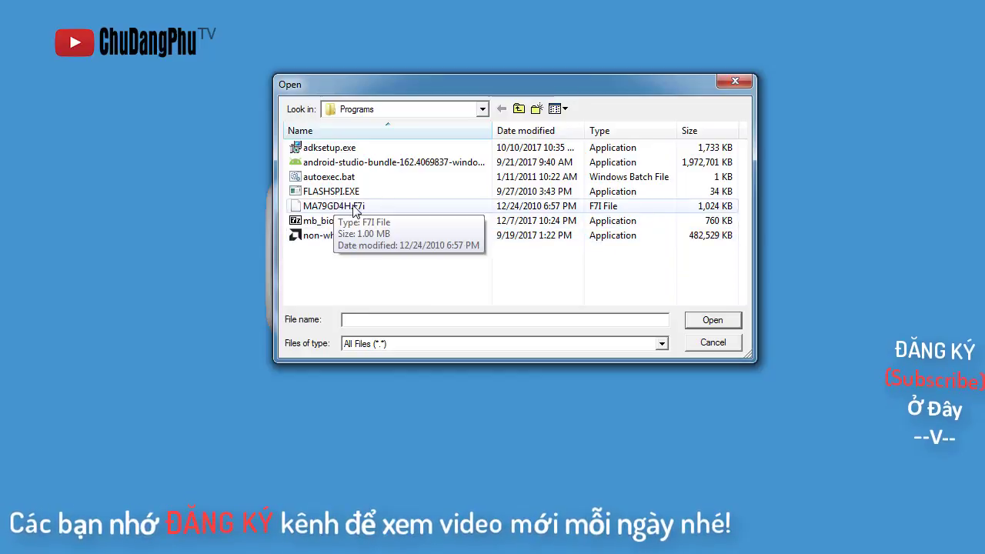
{"action": "left_click", "coordinate": [353, 208]}
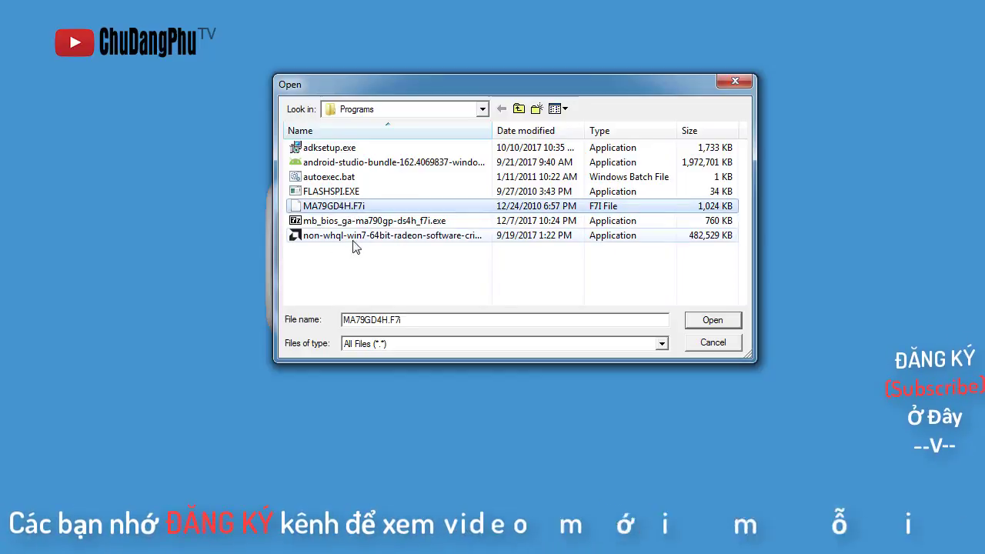
{"action": "left_click", "coordinate": [711, 317]}
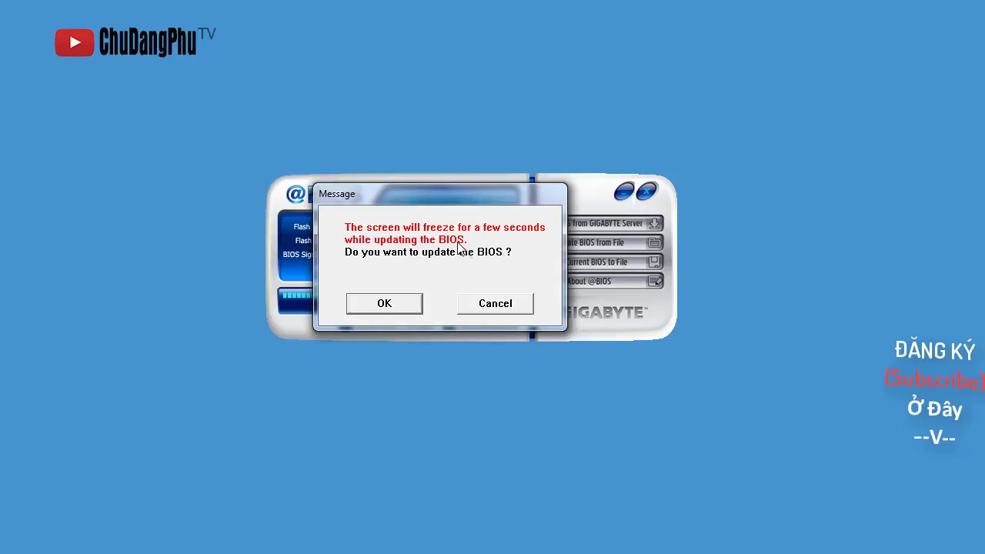
{"action": "left_click", "coordinate": [399, 307]}
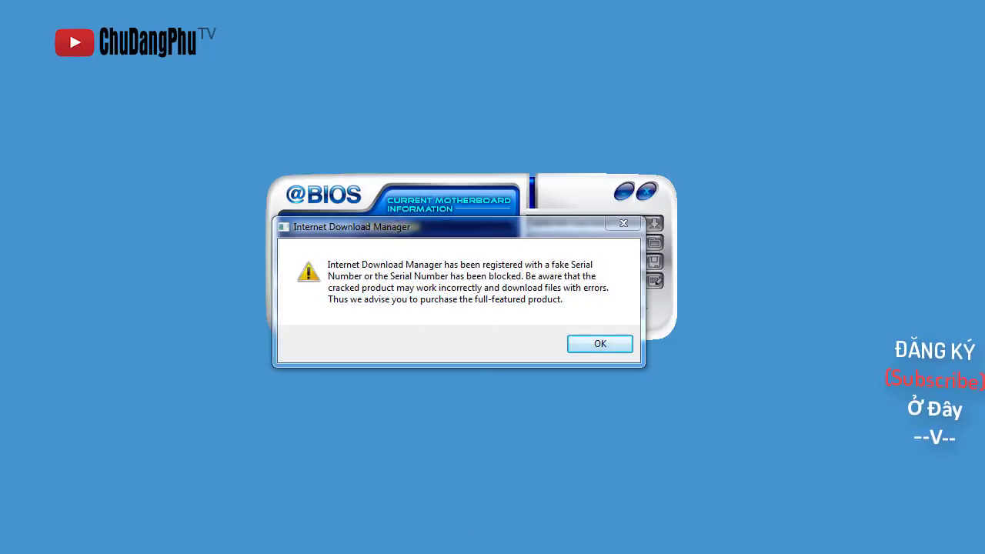
{"action": "key", "text": "Return"}
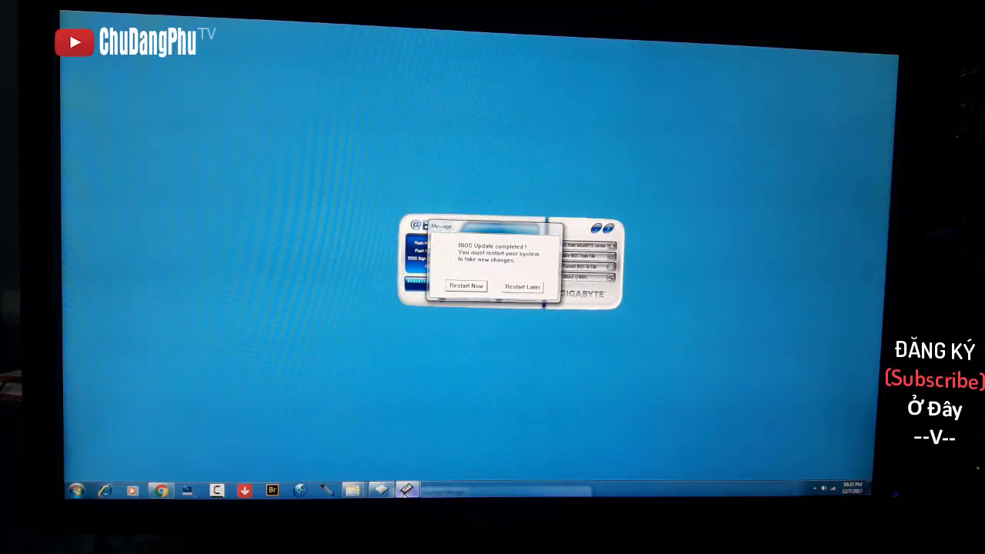
- Close the CPU-Z, Windows Explorer and Chrome windows, and restart the computer immediately to apply the BIOS update
{"action": "right_click", "coordinate": [381, 488]}
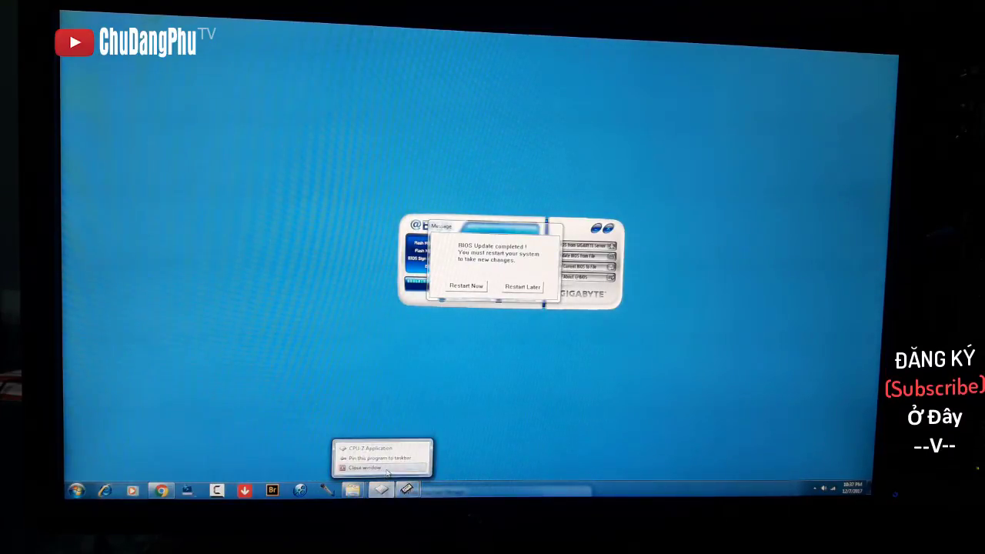
{"action": "left_click", "coordinate": [364, 468]}
{"action": "right_click", "coordinate": [354, 488]}
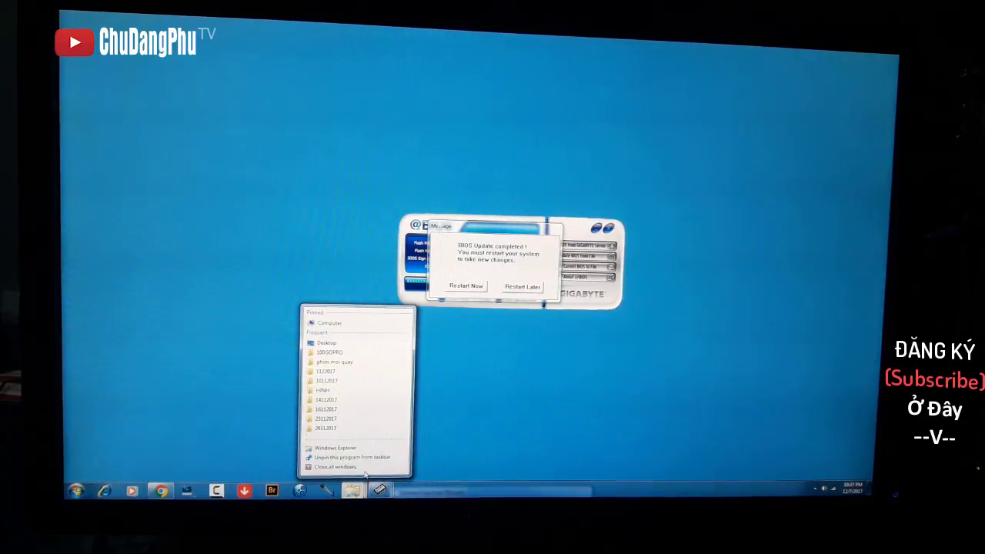
{"action": "left_click", "coordinate": [223, 467]}
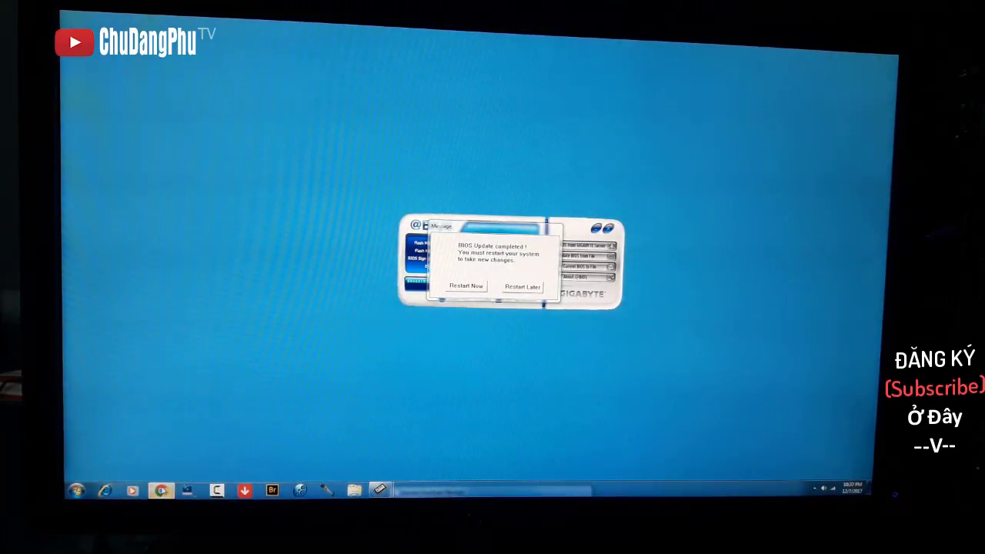
{"action": "right_click", "coordinate": [161, 490]}
{"action": "left_click", "coordinate": [514, 286]}
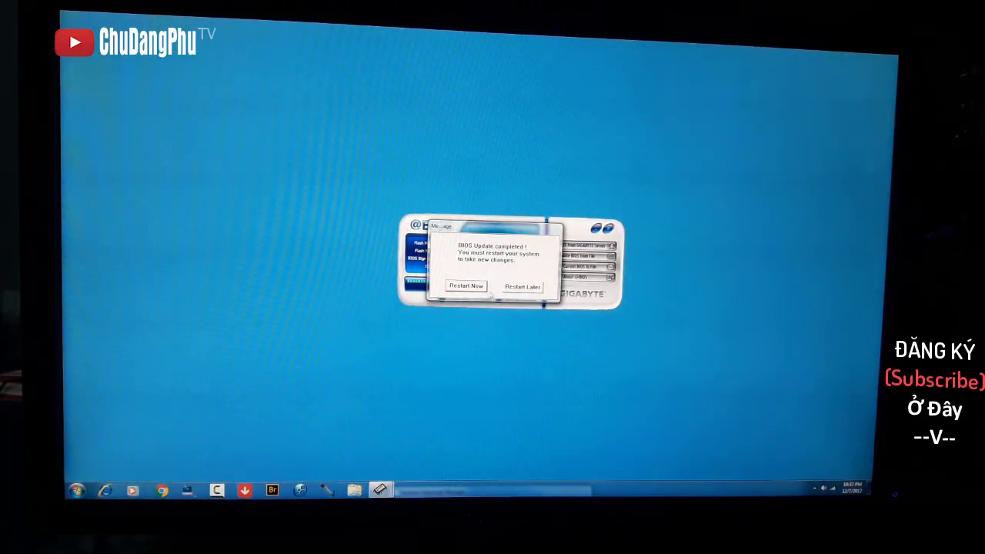
{"action": "left_click", "coordinate": [478, 291]}
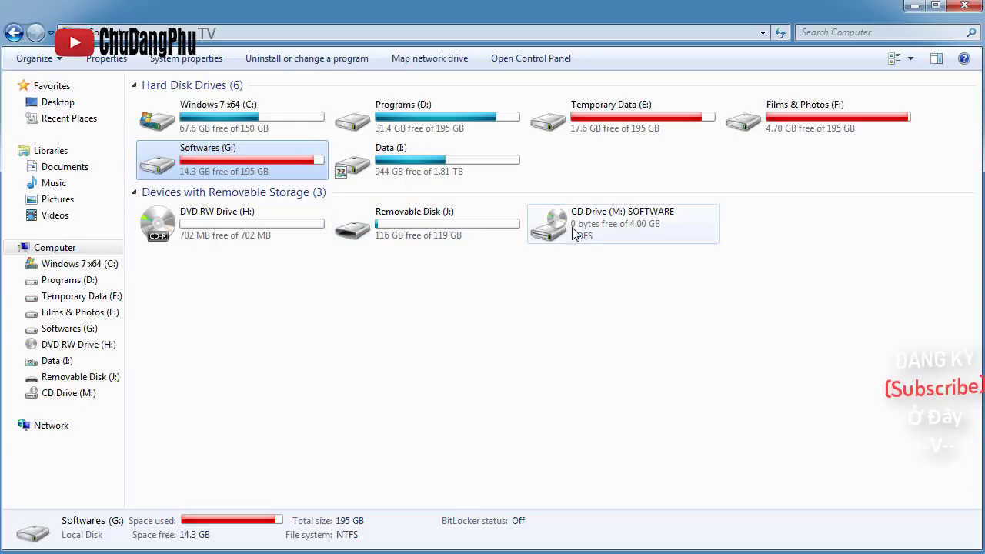
- Launch Hiren's BootCD 15.1 Program Launcher from HBCDMenu on CD Drive (M:) and move its window fully into view
{"action": "left_click", "coordinate": [577, 230]}
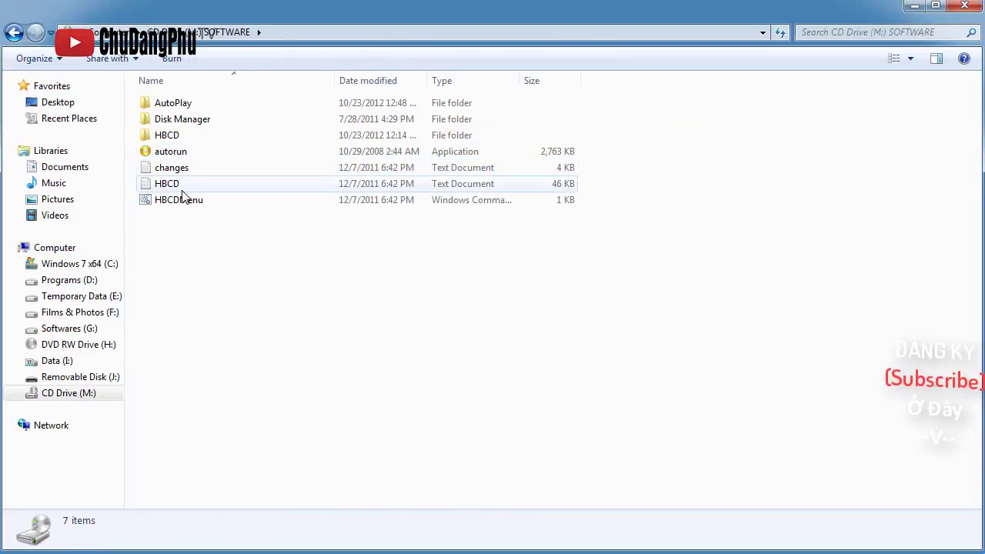
{"action": "double_click", "coordinate": [182, 202]}
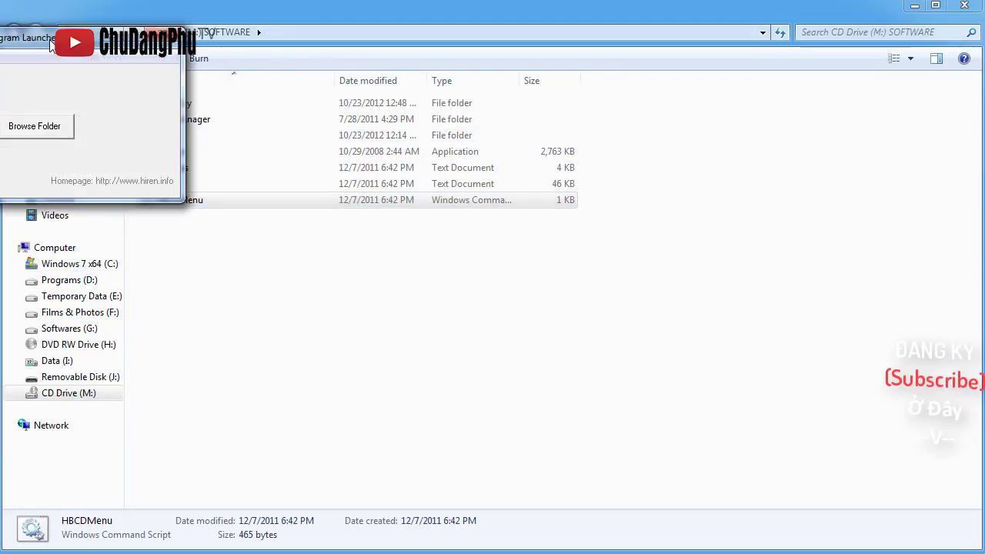
{"action": "left_click_drag", "start_coordinate": [54, 42], "coordinate": [546, 118]}
- Run CPU-Z from the launcher's System Information programs, with the folder and launcher windows minimized, and check the mainboard's BIOS version and date
{"action": "left_click", "coordinate": [400, 131]}
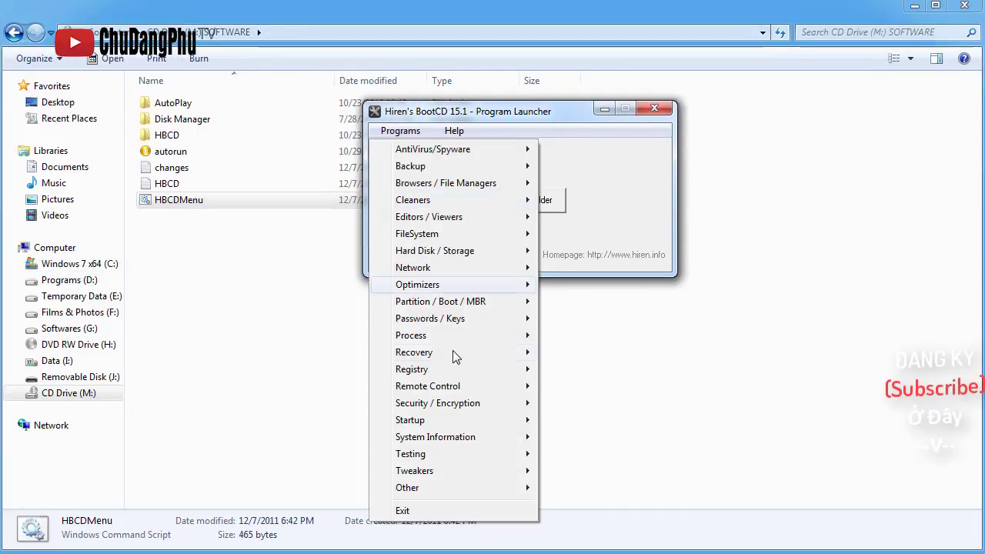
{"action": "mouse_move", "coordinate": [493, 437]}
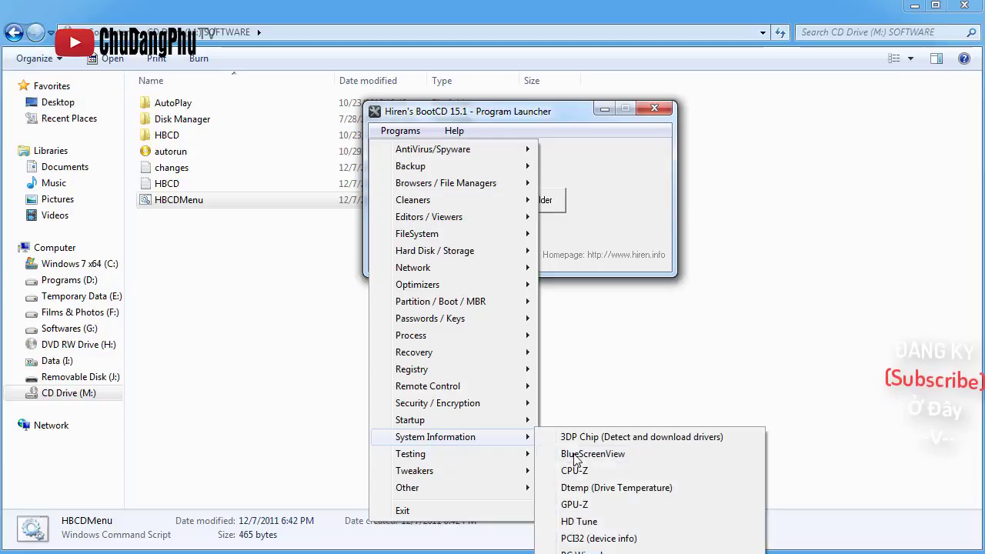
{"action": "left_click", "coordinate": [605, 475]}
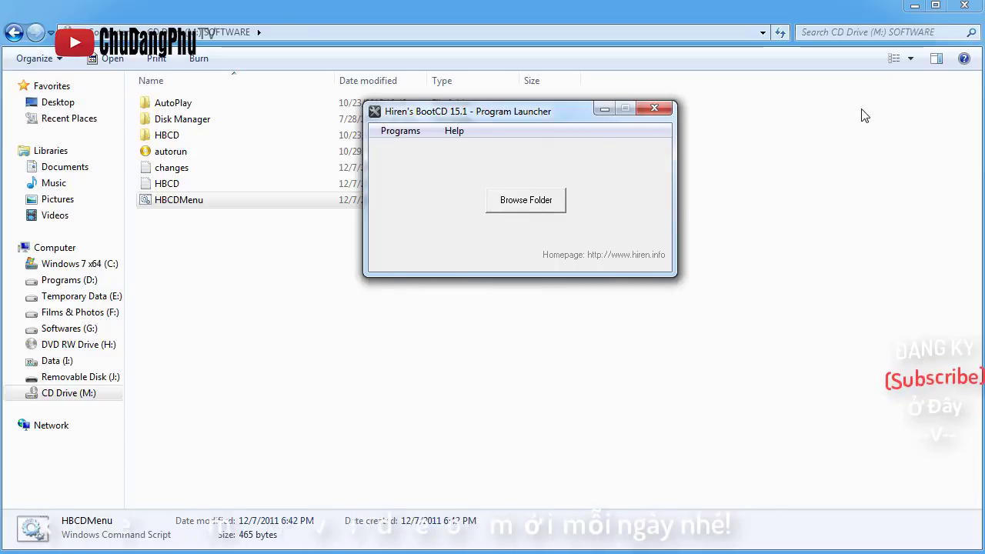
{"action": "left_click", "coordinate": [913, 7]}
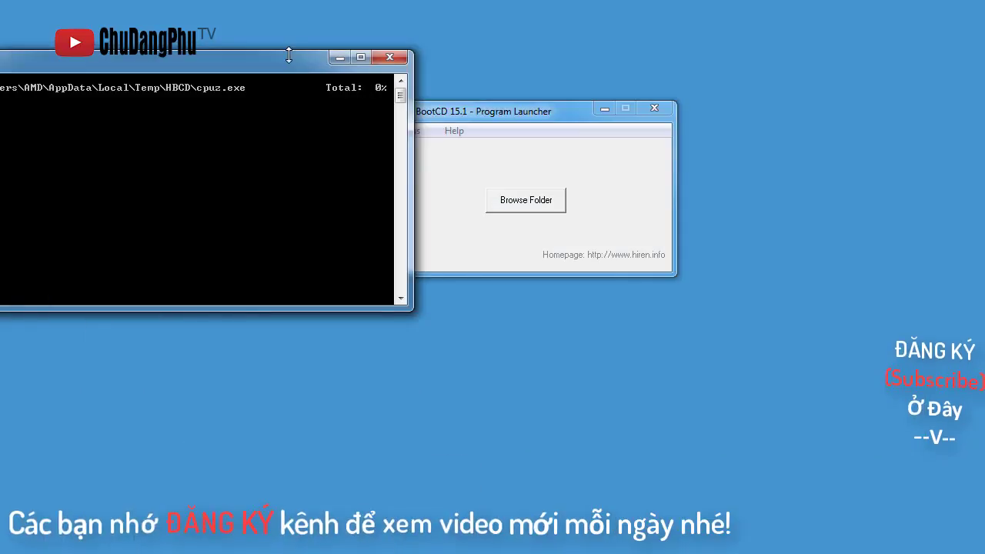
{"action": "left_click", "coordinate": [605, 109]}
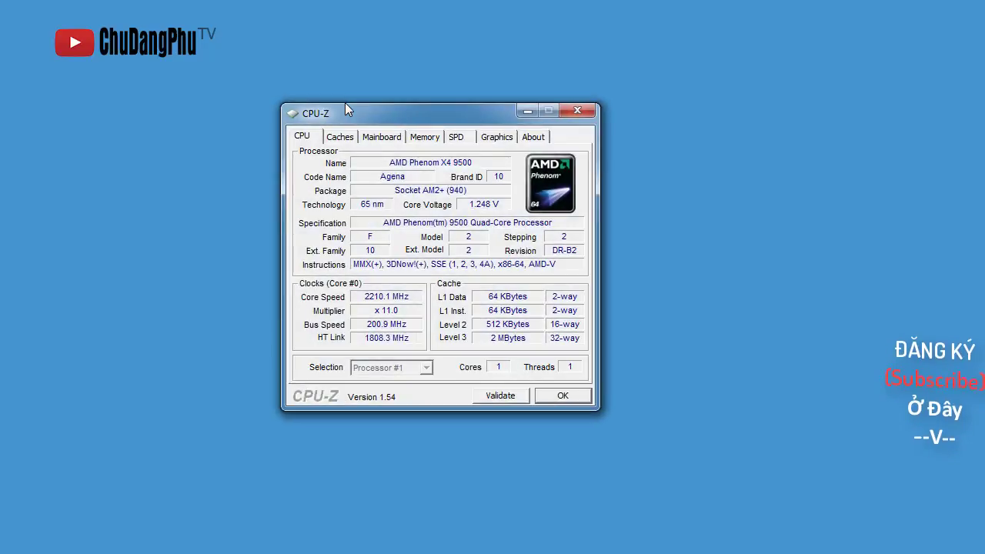
{"action": "left_click", "coordinate": [396, 141]}
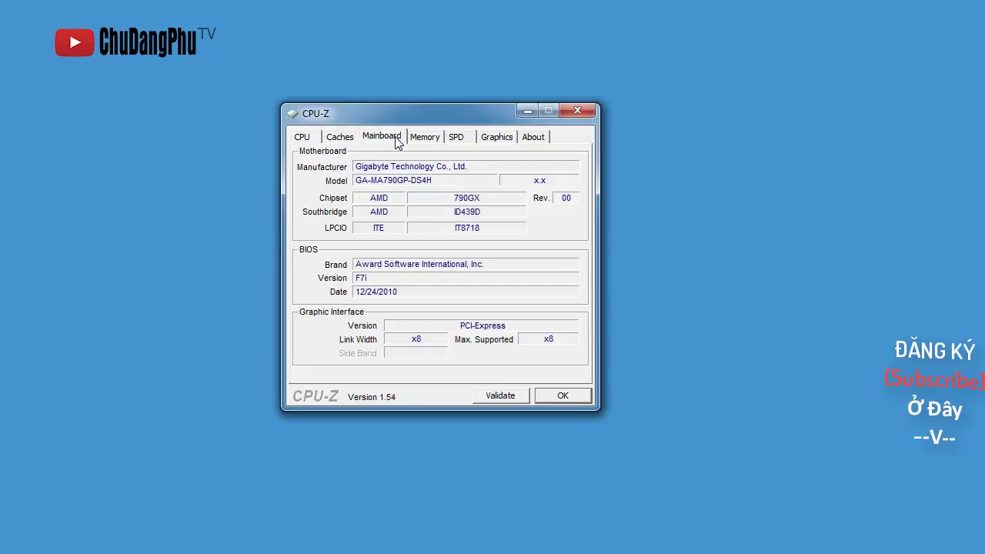